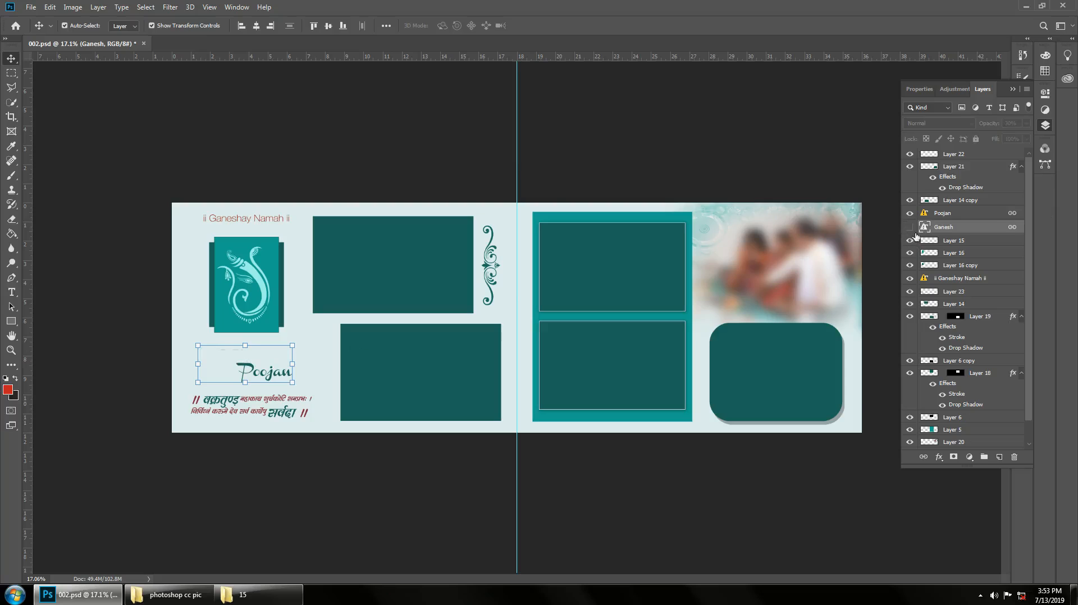
Hide the Poojan text layer and enlarge the linked Ganesh emblem to 132.17%, positioning it above the red and green verse
click(909, 213)
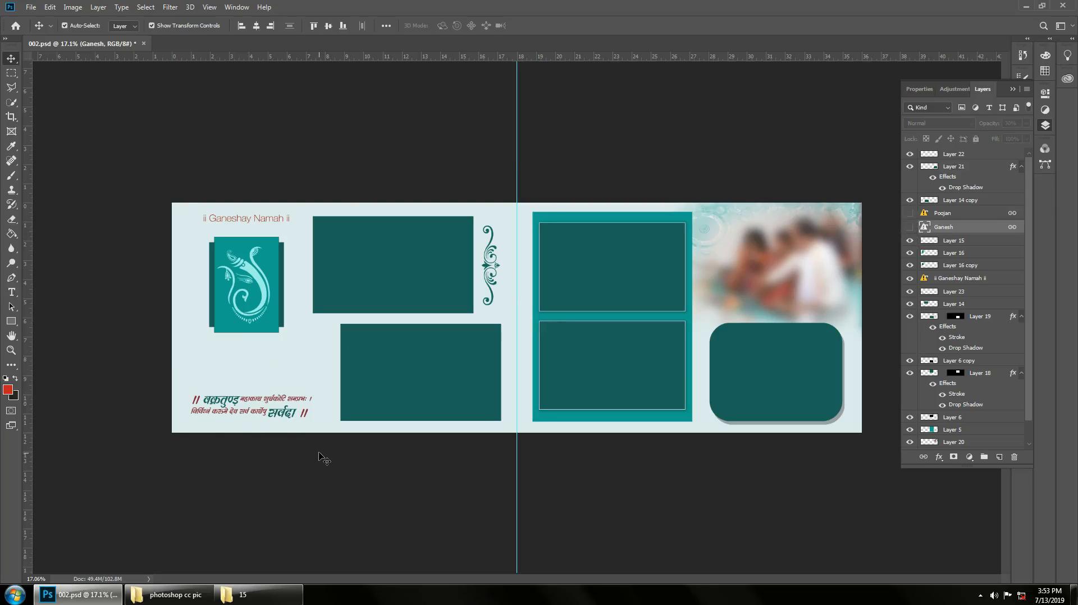
click(251, 331)
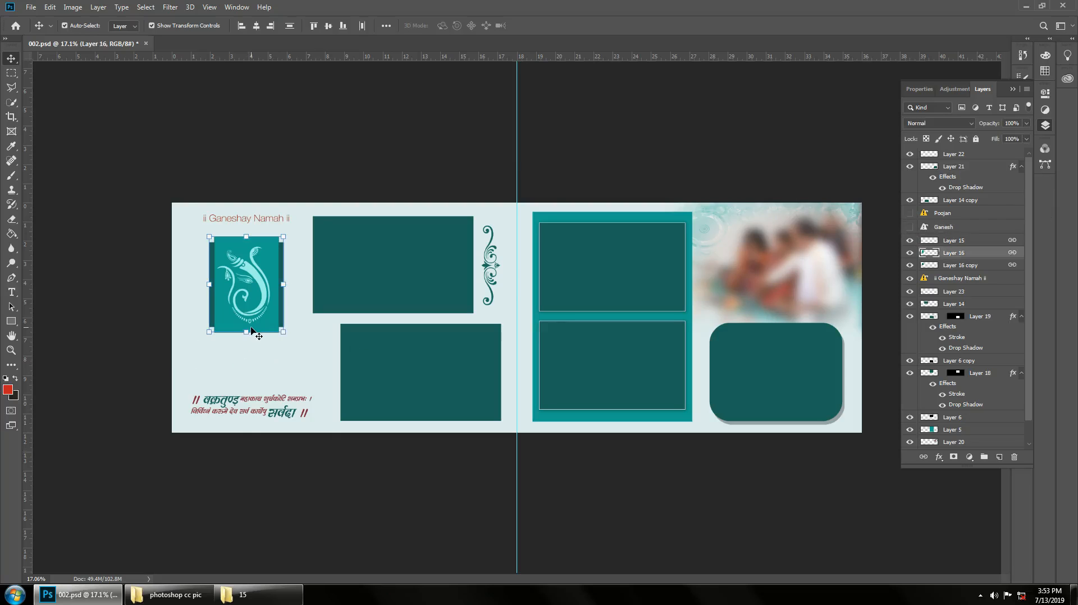
drag(282, 332, 279, 363)
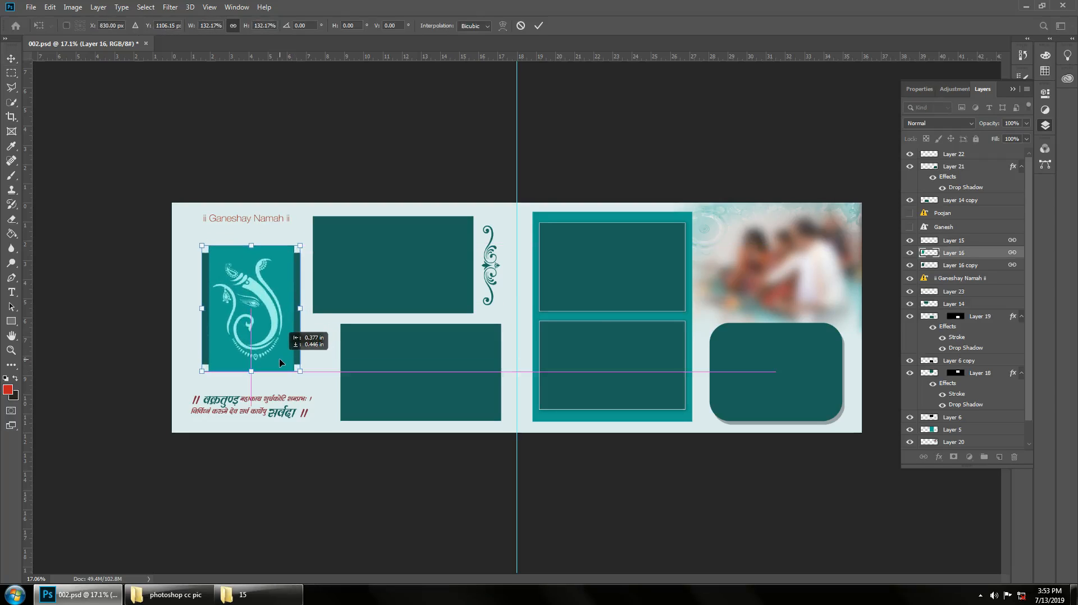
click(537, 26)
Move the "ii Ganeshay Namah ii" heading slightly down so it sits centred above the Ganesh emblem
click(269, 223)
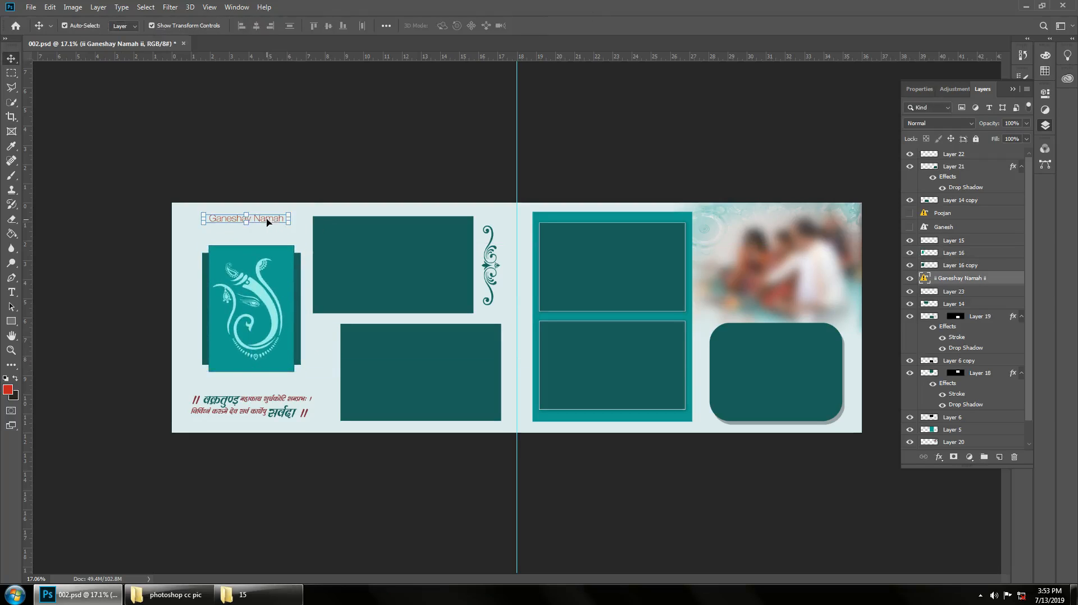
drag(269, 221, 273, 230)
click(404, 527)
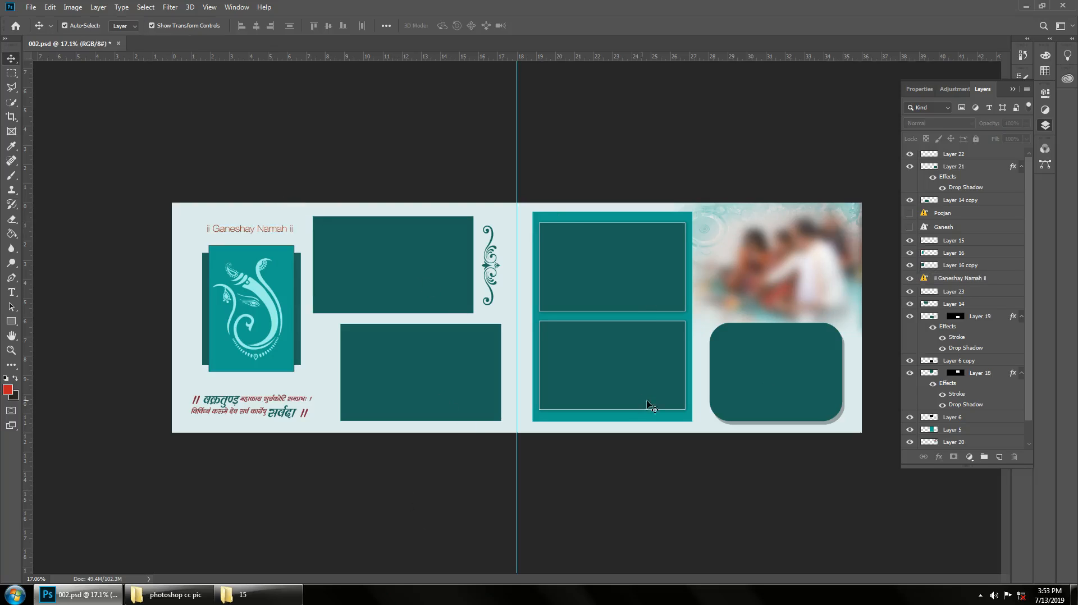
Switch to the photoshop cc pic folder and open _DSC4501, _DSC4510, _MG_0001, _MG_0002 and _MG_0013 in Photoshop
click(168, 595)
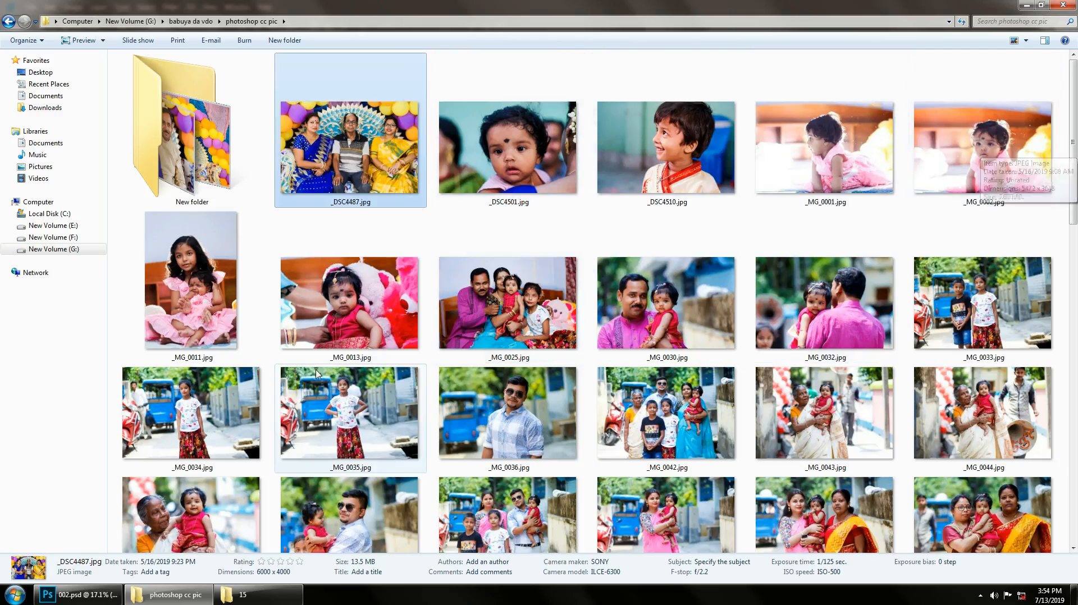
click(364, 304)
ctrl+click(553, 157)
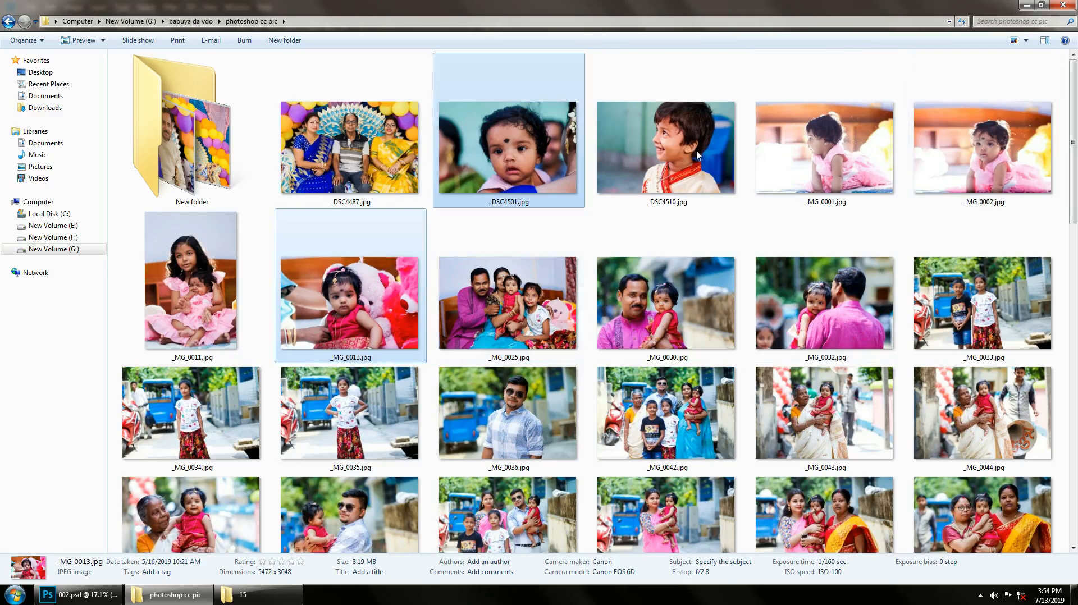
ctrl+click(826, 152)
ctrl+click(982, 152)
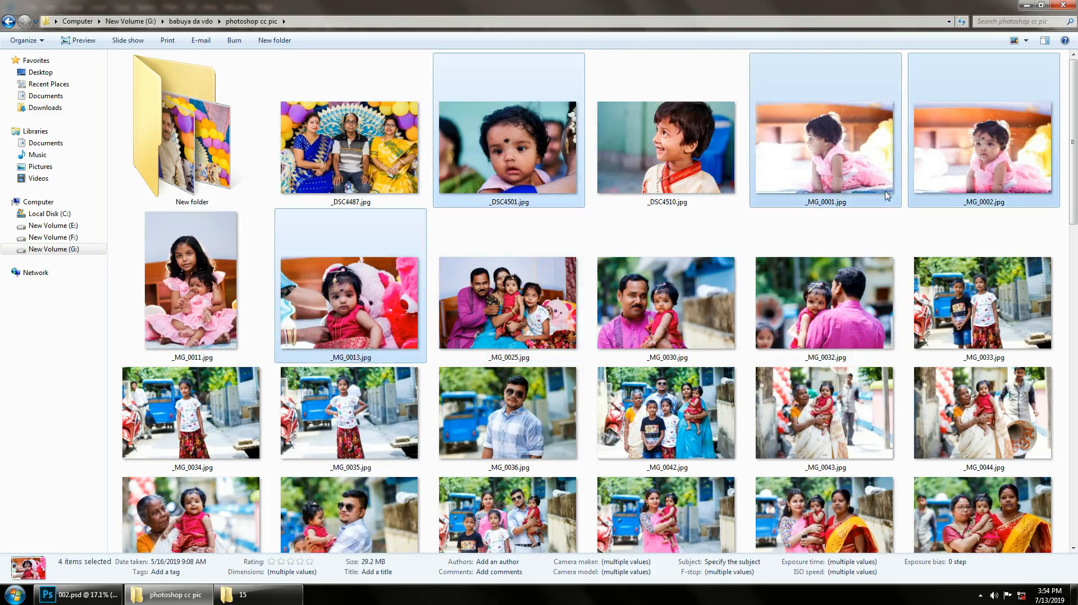
ctrl+click(692, 146)
drag(657, 147, 520, 46)
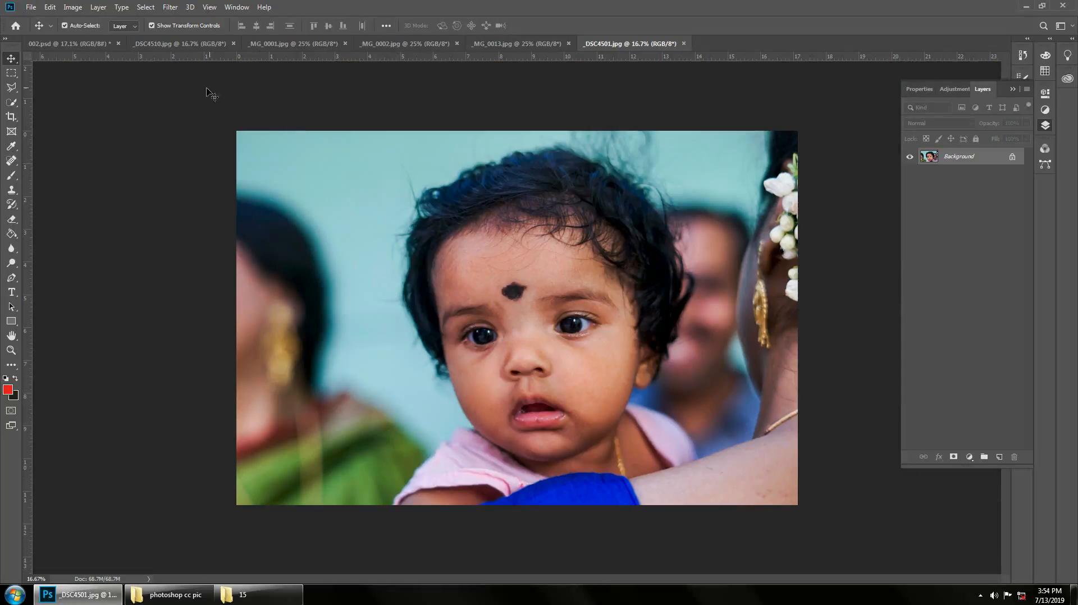
Move the five opened photos into New folder in the file browser and return to 002.psd in Photoshop
click(168, 594)
drag(477, 140, 191, 123)
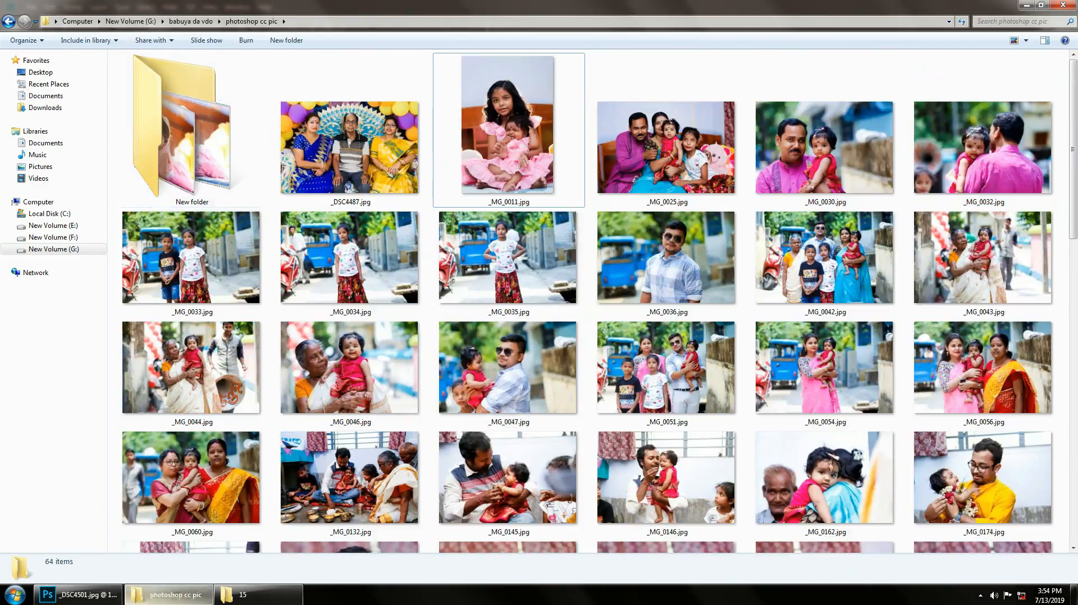
click(95, 597)
click(84, 43)
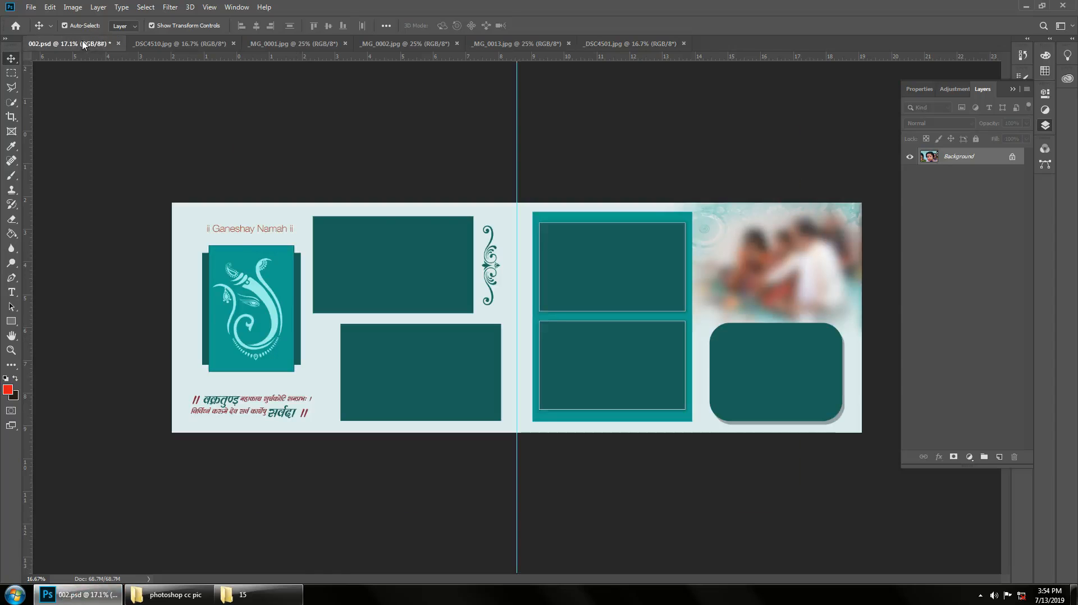
Place the _MG_0002.jpg photo above the upper frame on the spread's left page and clip it to that frame
click(405, 282)
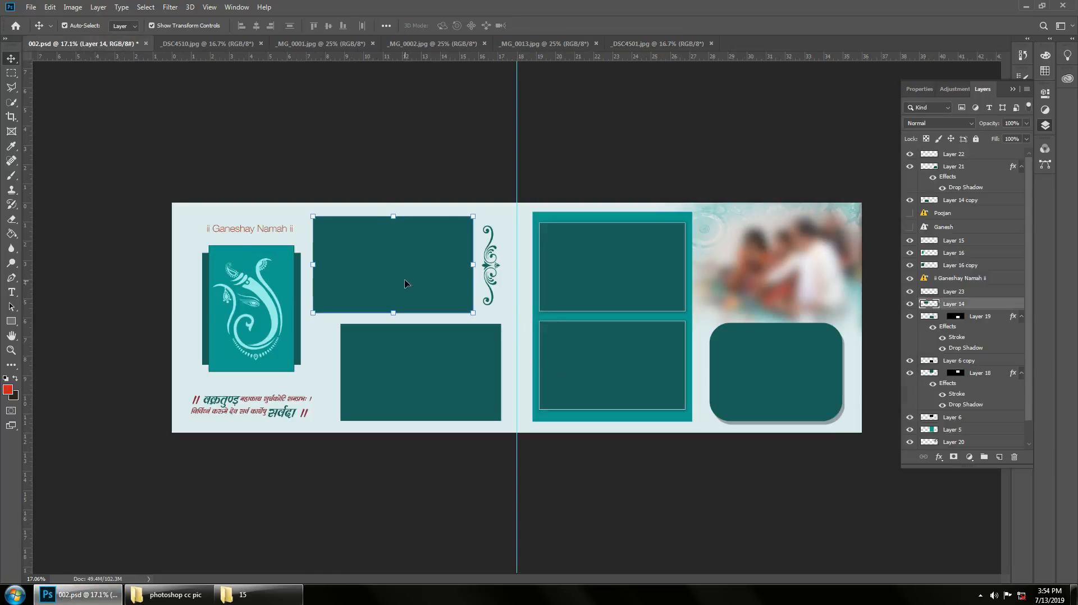
click(229, 46)
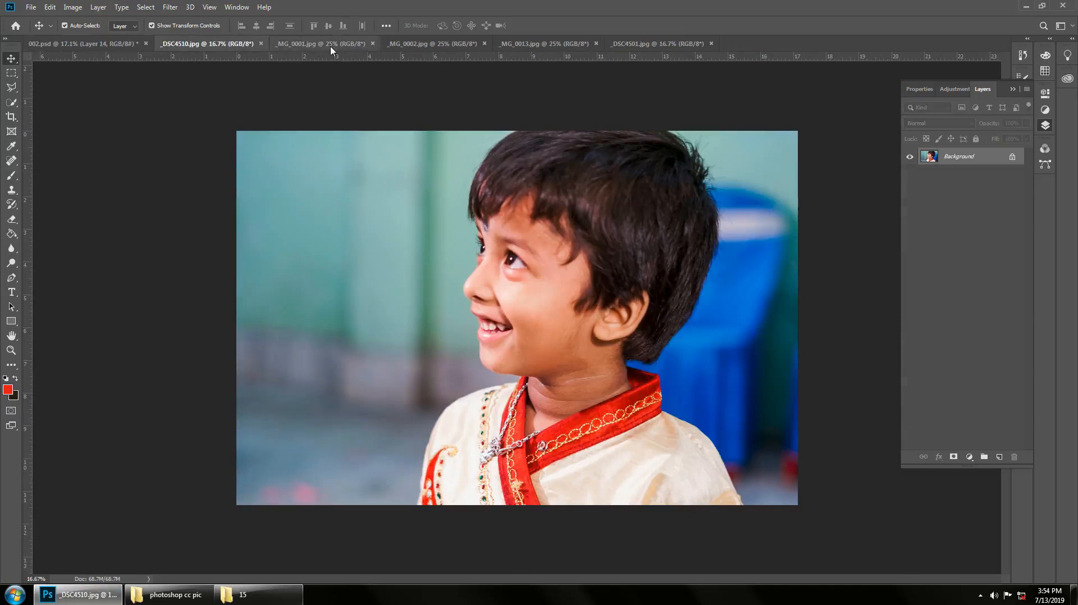
click(331, 46)
click(452, 44)
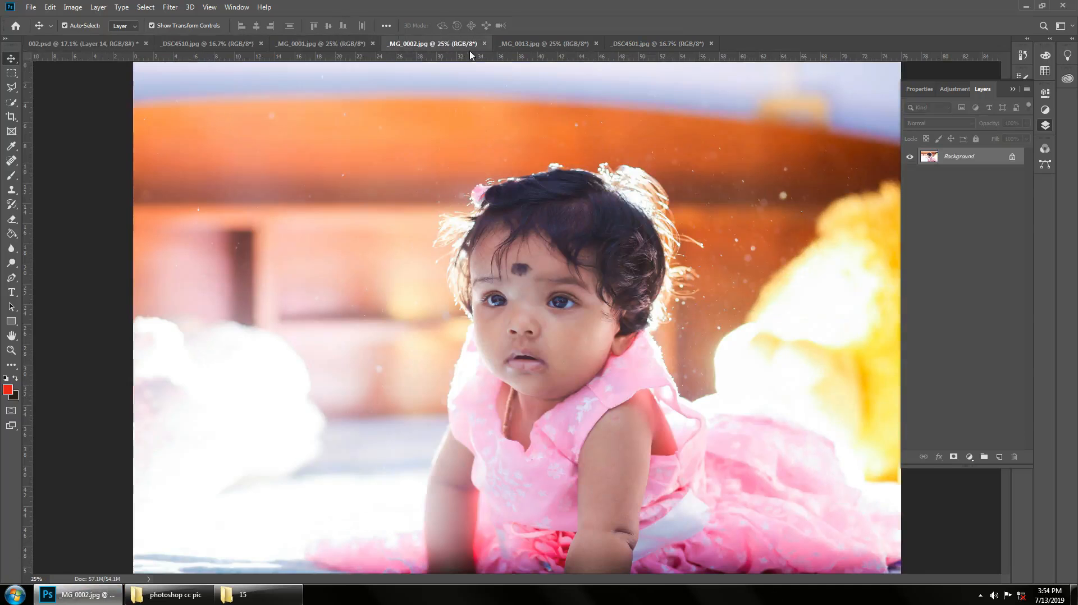
click(121, 45)
drag(402, 206, 404, 207)
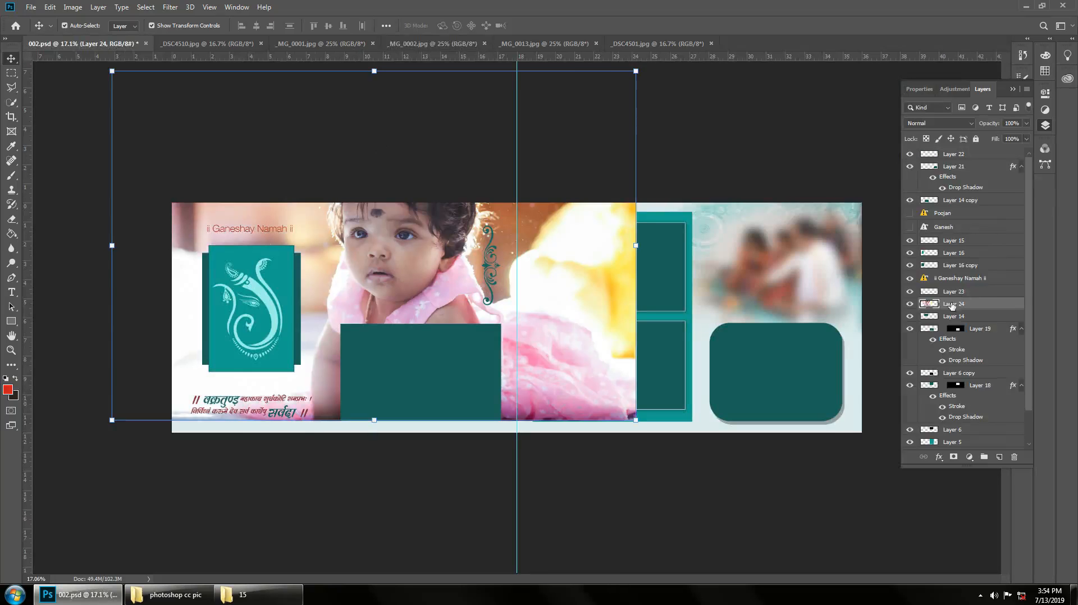
alt+click(932, 308)
Scale the clipped _MG_0002 photo to 32.79% and position the baby within the upper frame
key(ctrl+minus)
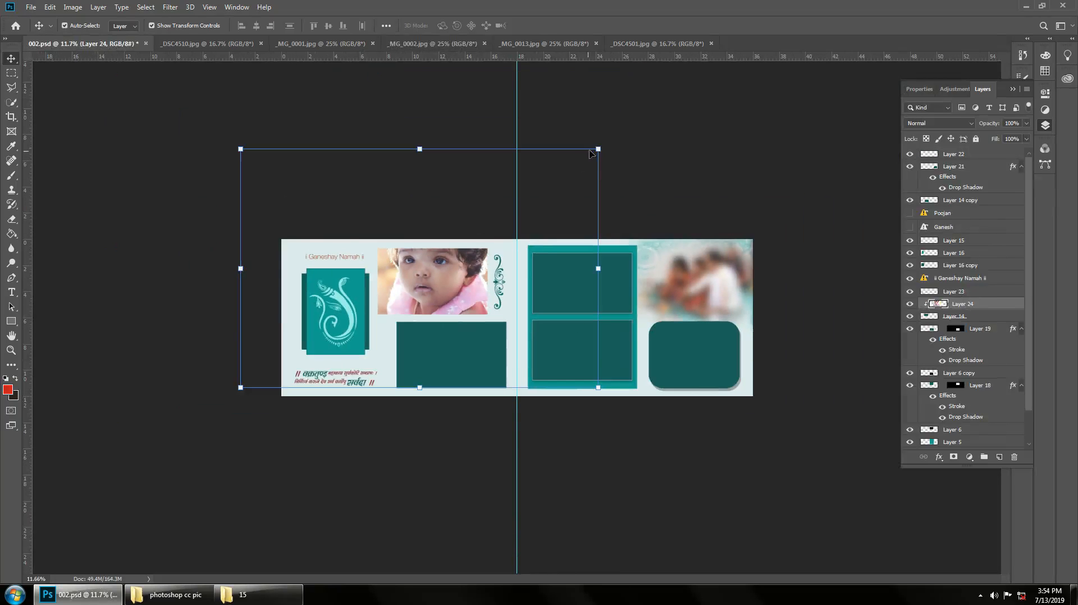
drag(598, 149, 489, 221)
drag(450, 279, 466, 294)
key(ctrl+plus)
key(ctrl+plus)
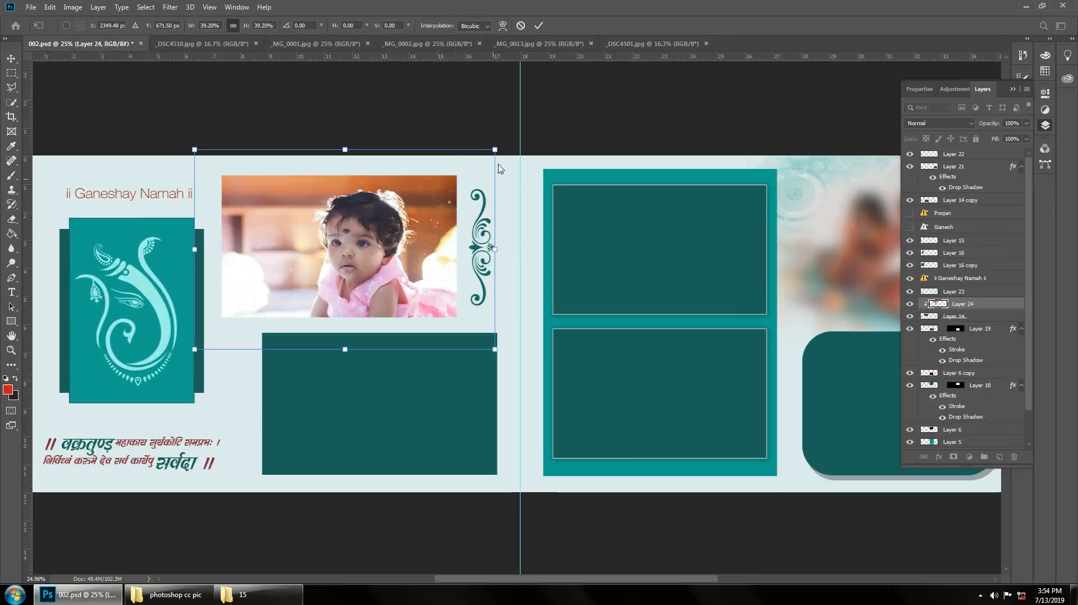
drag(494, 151, 474, 168)
drag(395, 224, 387, 215)
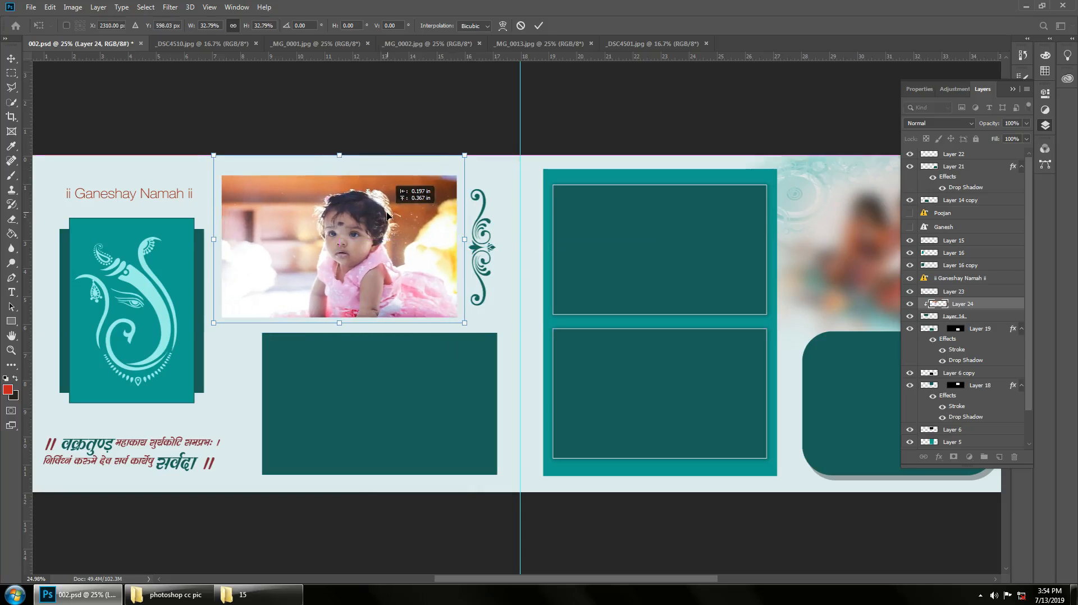
Nudge the photo slightly left within the upper frame and apply the transformation
key(Left)
key(Left)
key(Left)
key(Left)
key(Left)
key(Left)
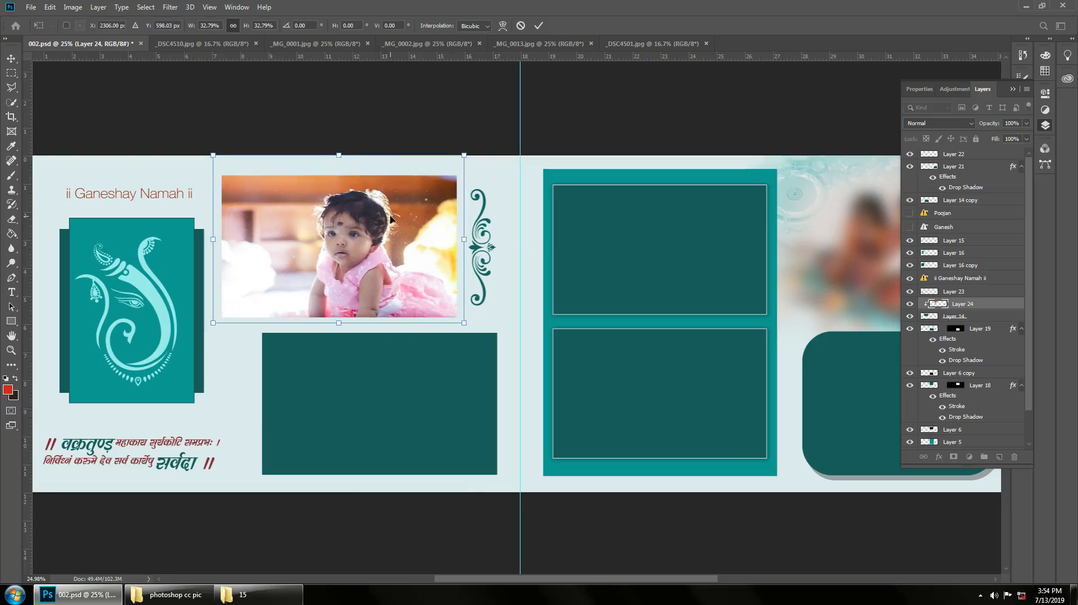
click(539, 26)
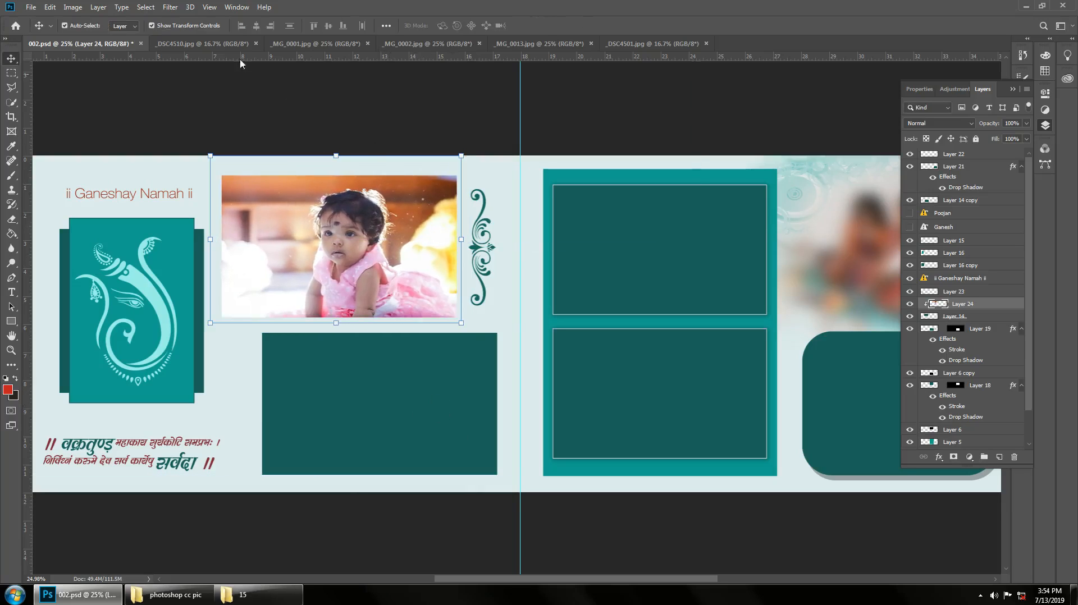
Close the already placed _MG_0002.jpg document
click(324, 43)
click(428, 43)
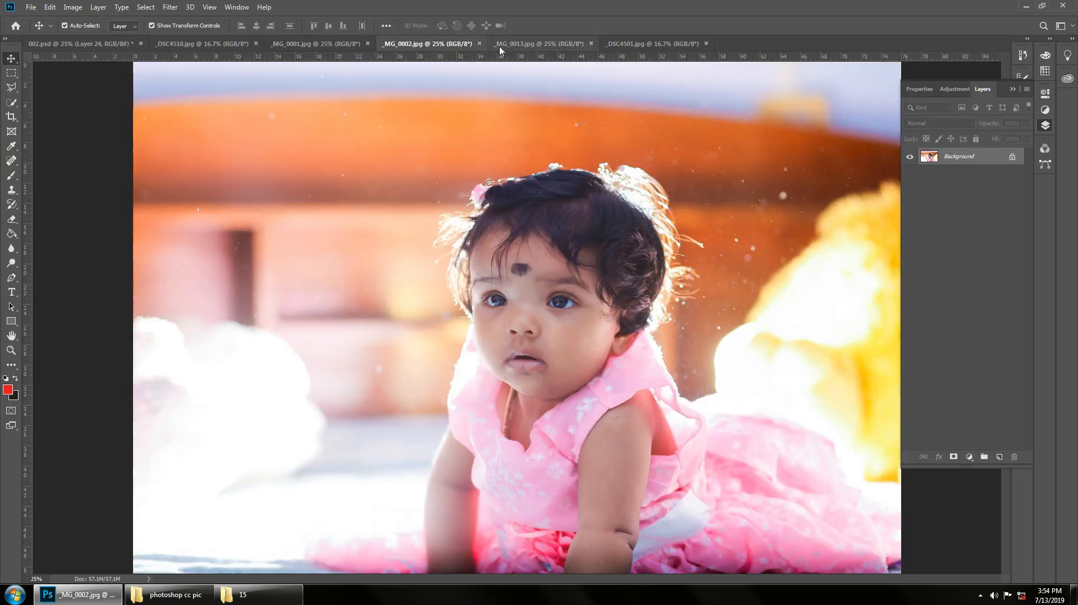
click(479, 44)
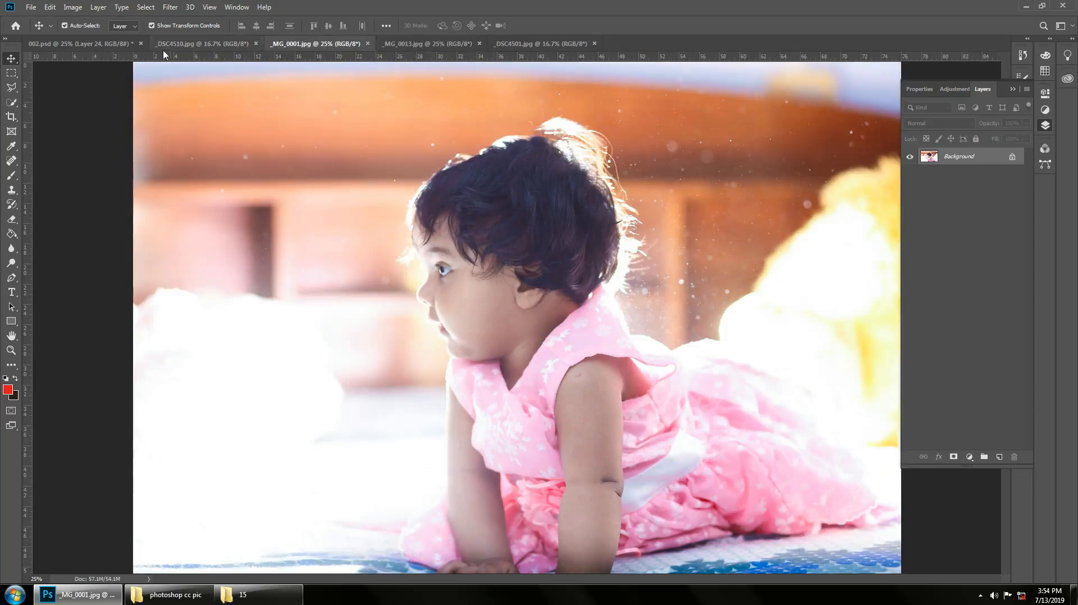
Place the _MG_0001.jpg photo above the lower frame on the left page of 002.psd and clip it to that frame
click(84, 44)
click(399, 421)
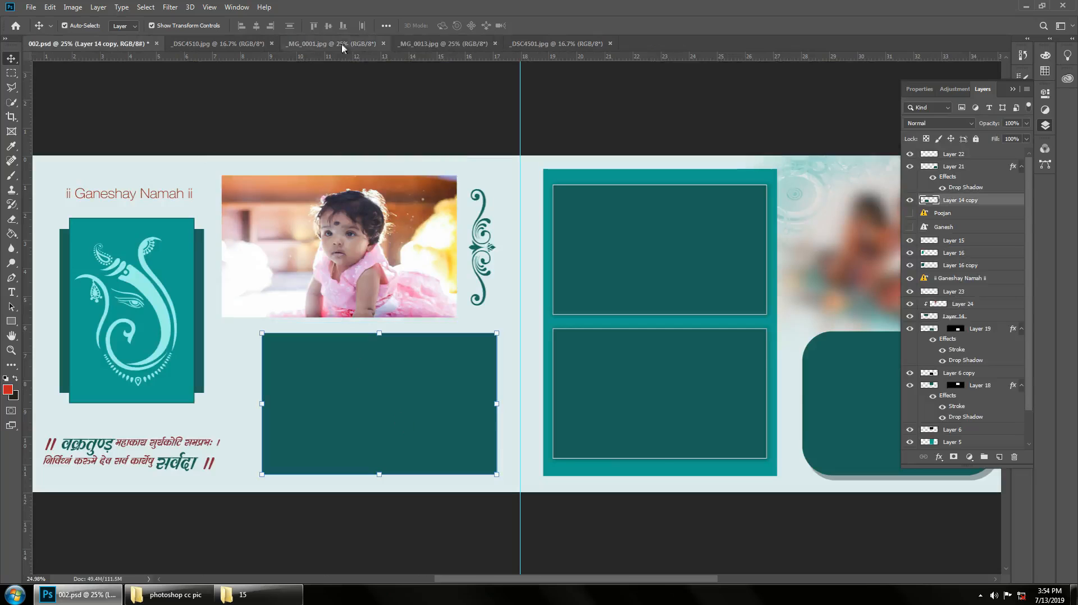
click(443, 44)
click(373, 45)
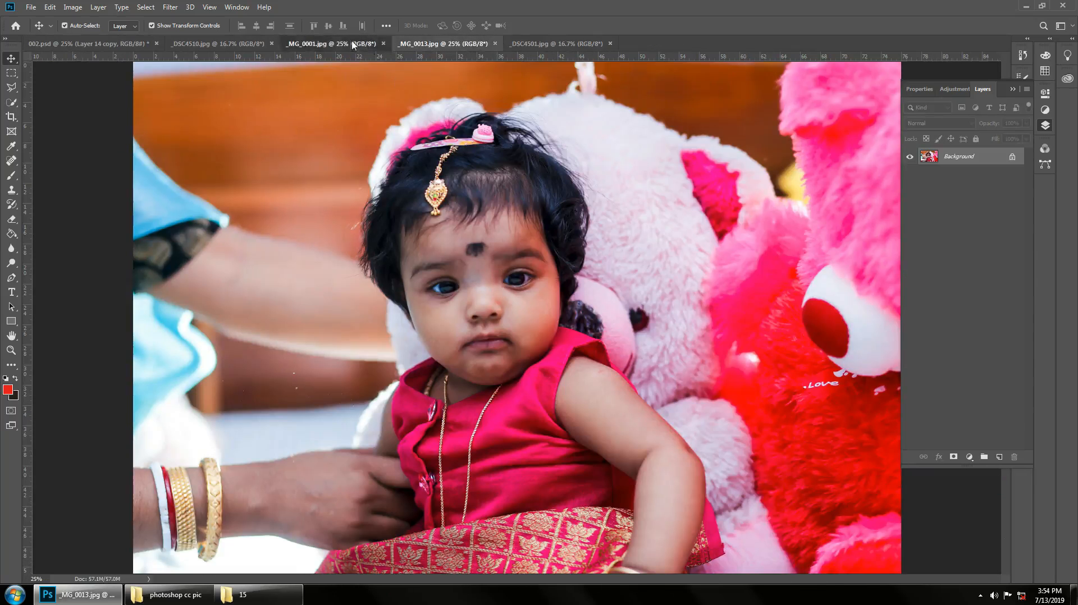
drag(120, 48, 433, 380)
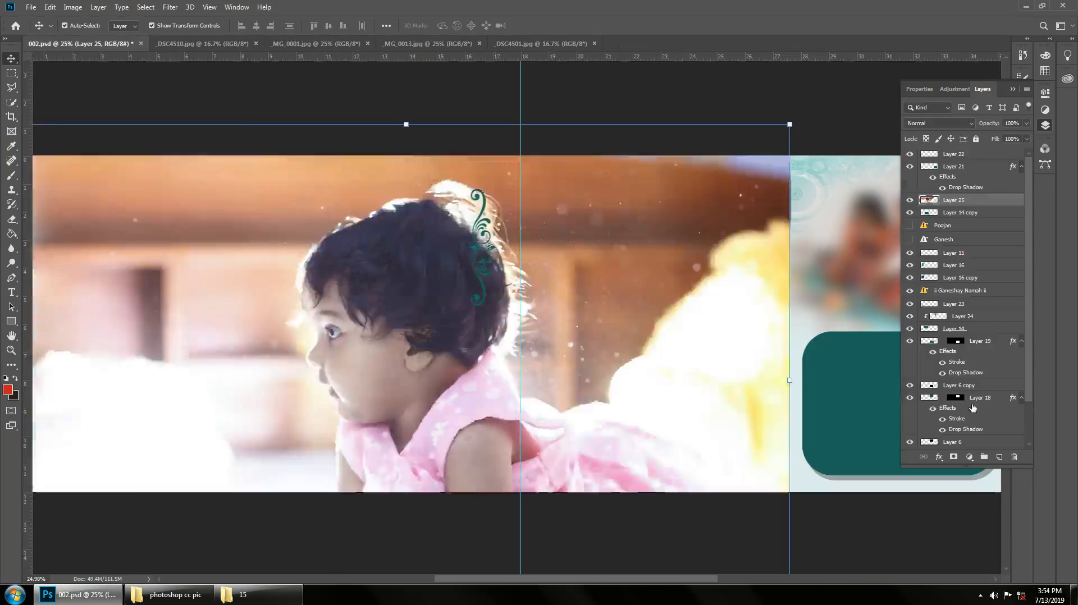
alt+click(932, 202)
Scale the clipped _MG_0001 photo to 31.75%, position it to fill the lower frame and apply the transformation
scroll(517, 295, down, 3)
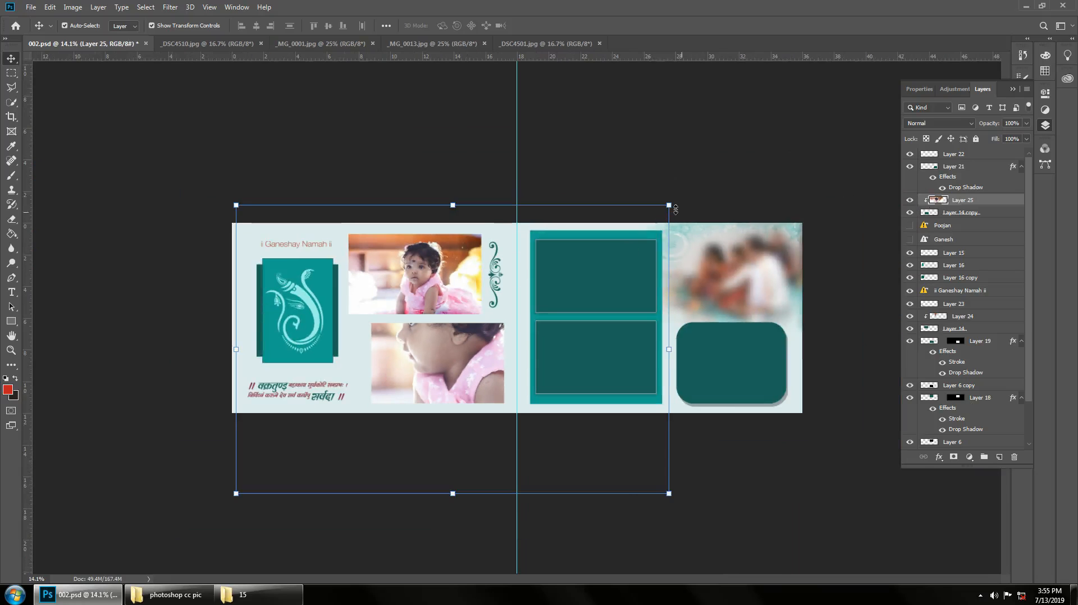
drag(661, 213, 506, 317)
mouse_move(454, 351)
mouse_down()
mouse_move(466, 358)
mouse_move(459, 365)
mouse_up()
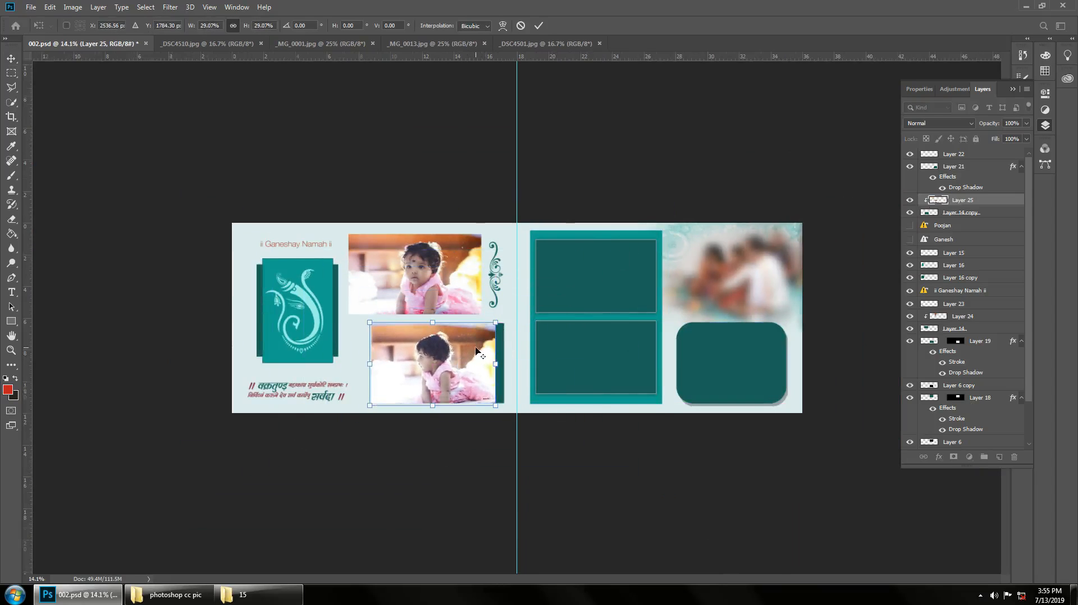
scroll(480, 330, up, 3)
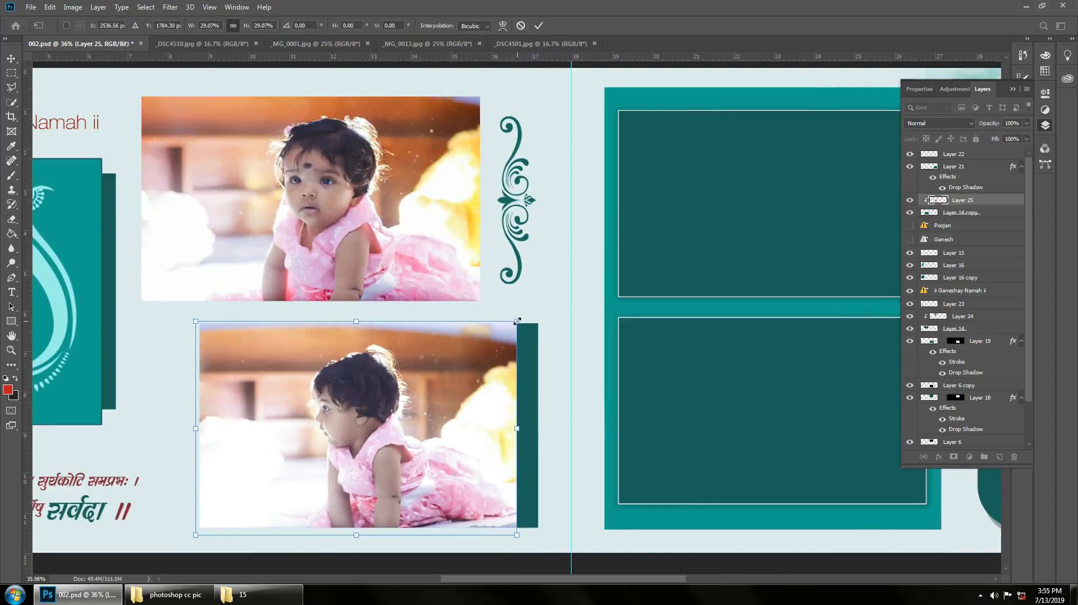
drag(516, 321, 557, 296)
mouse_move(493, 359)
mouse_down()
mouse_move(485, 373)
mouse_move(486, 363)
mouse_up()
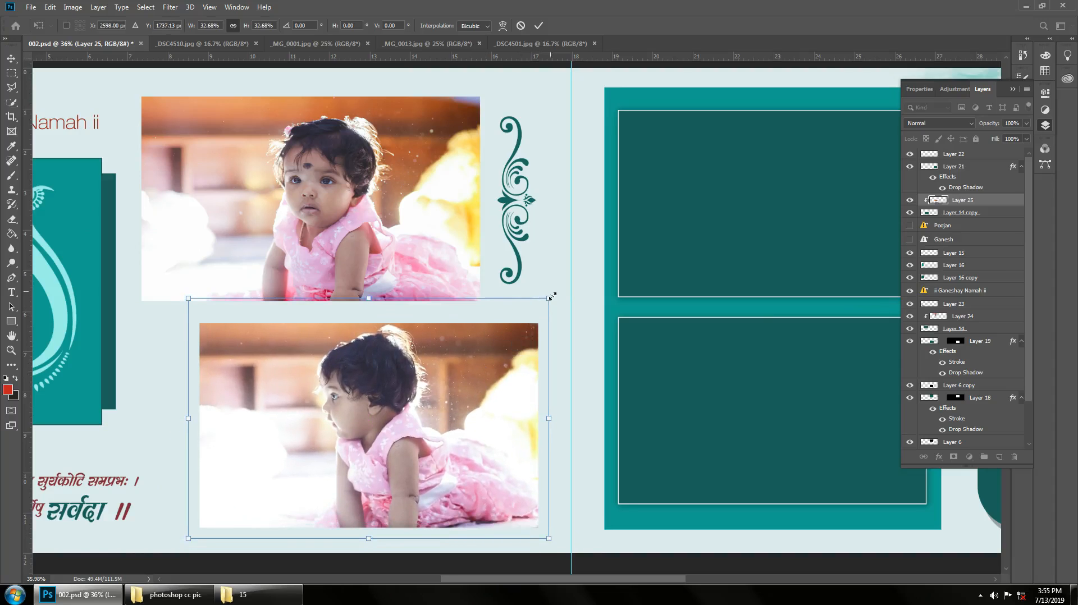
drag(549, 299, 547, 302)
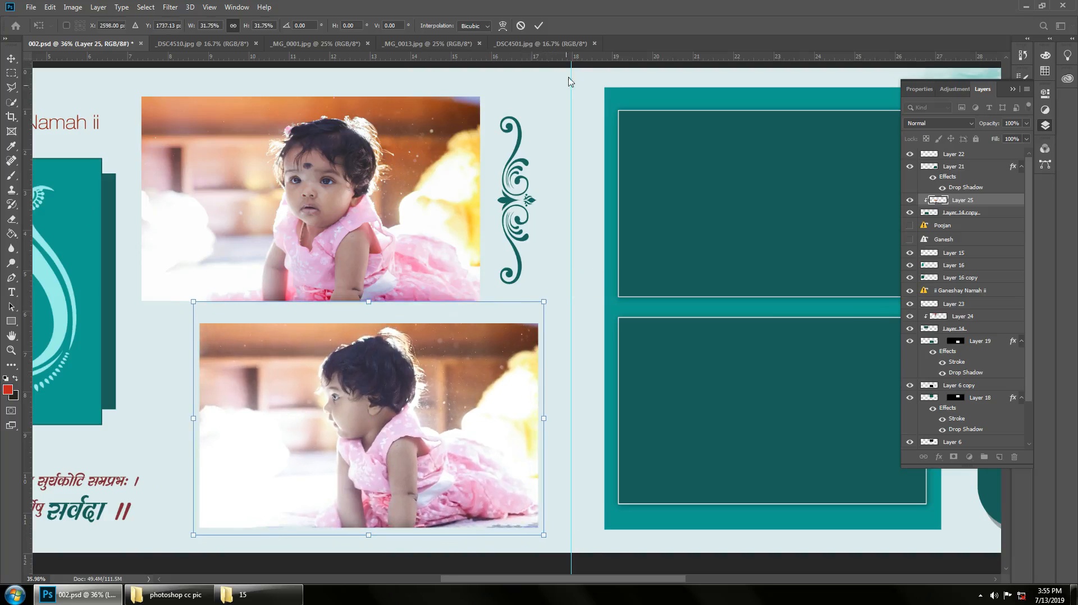
click(540, 28)
Close the already placed _MG_0001.jpg document
click(344, 45)
click(439, 45)
click(353, 45)
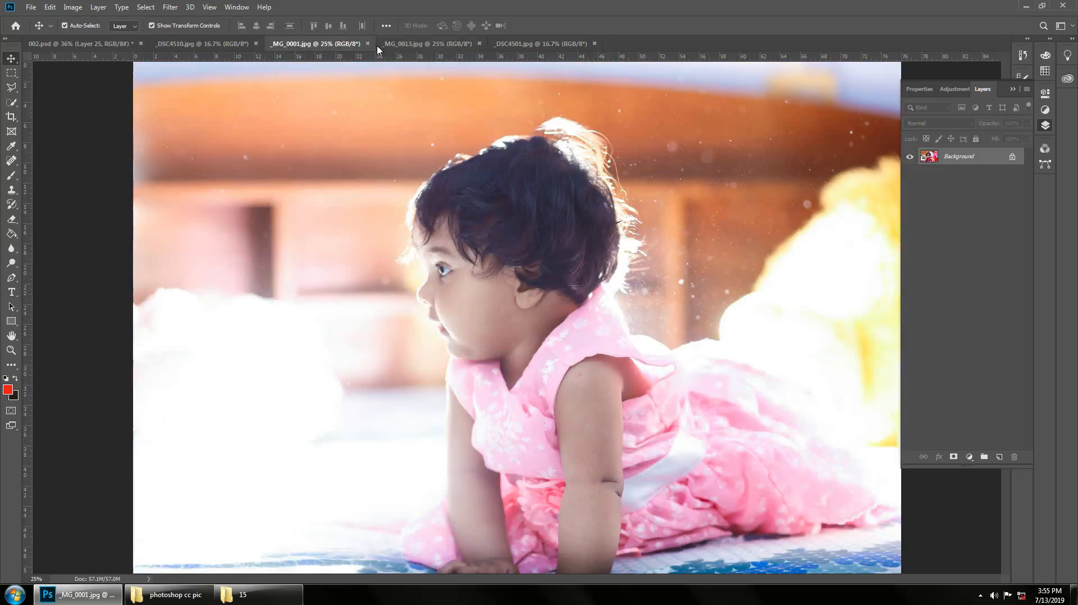
click(367, 45)
Place the _DSC4510.jpg photo above the upper bordered frame on the right page of 002.psd and clip it to that frame
click(84, 44)
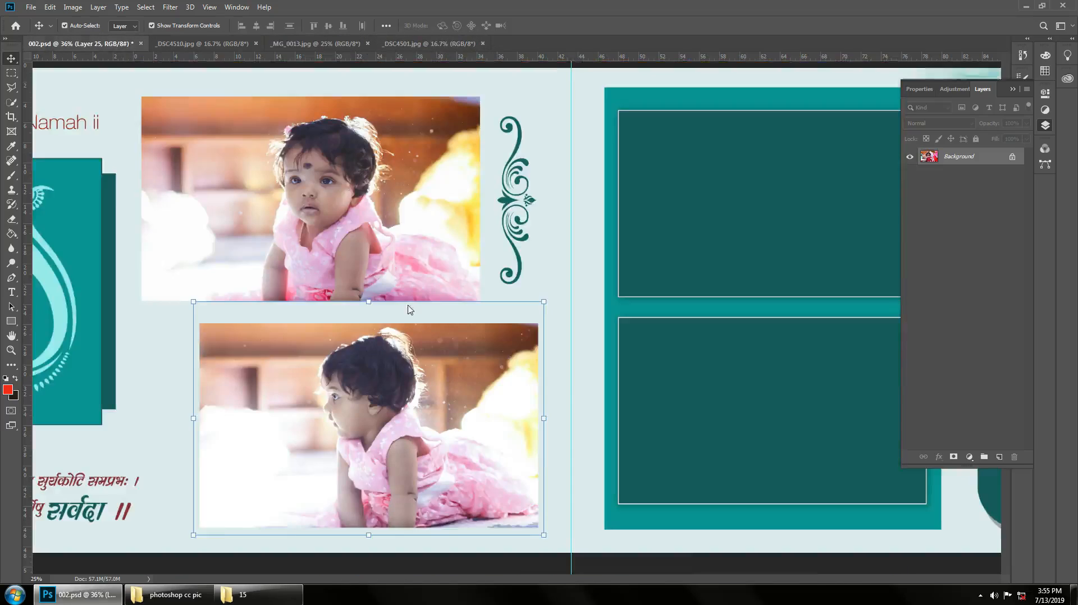
click(628, 240)
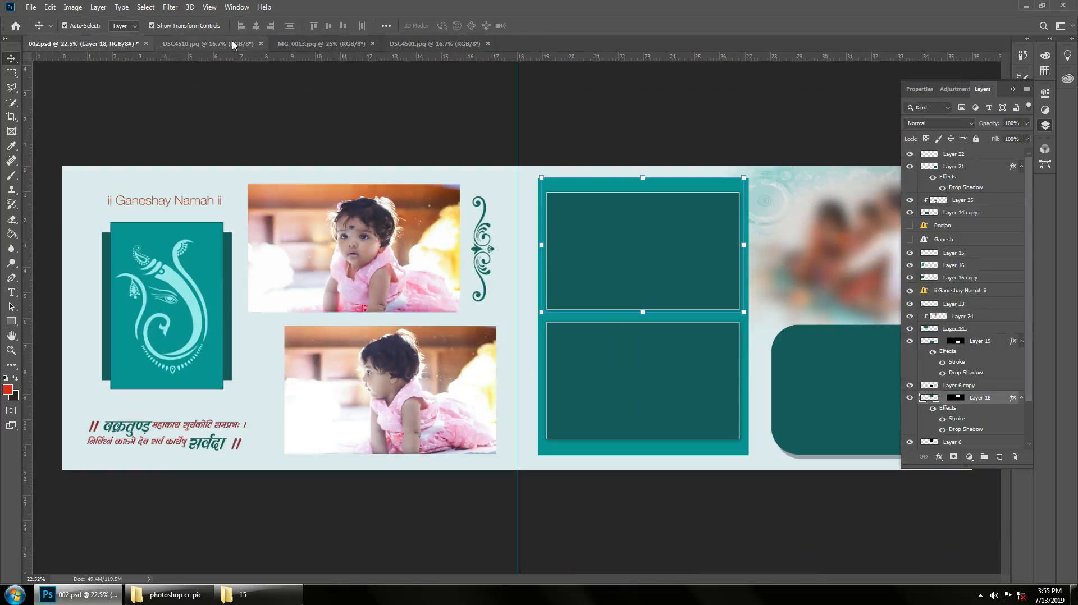
click(207, 43)
drag(163, 55, 711, 258)
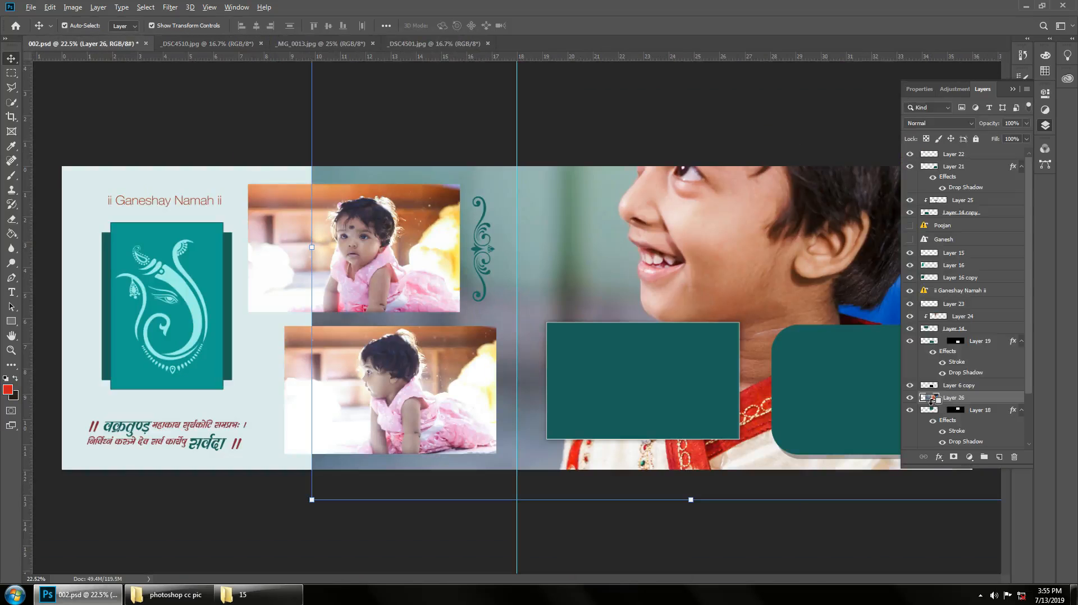
alt+click(932, 402)
scroll(719, 310, down, 4)
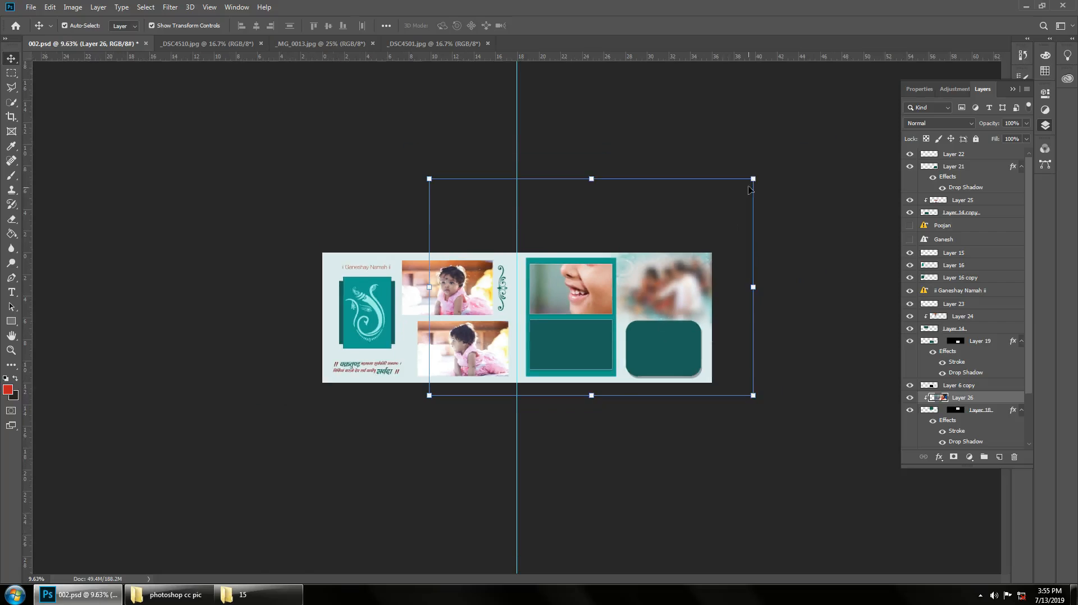
Scale the clipped _DSC4510 photo to 26.68%, position it to fill the upper bordered frame and apply the transformation
drag(752, 179, 649, 245)
drag(575, 284, 555, 289)
scroll(557, 289, up, 3)
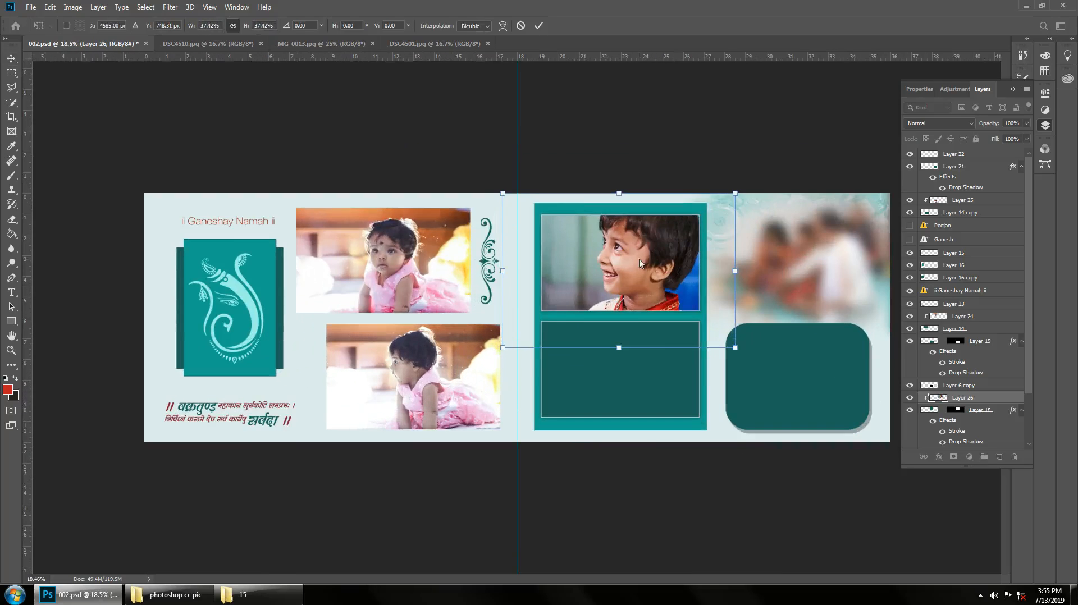
drag(640, 260, 644, 253)
drag(736, 184, 706, 208)
scroll(673, 265, up, 3)
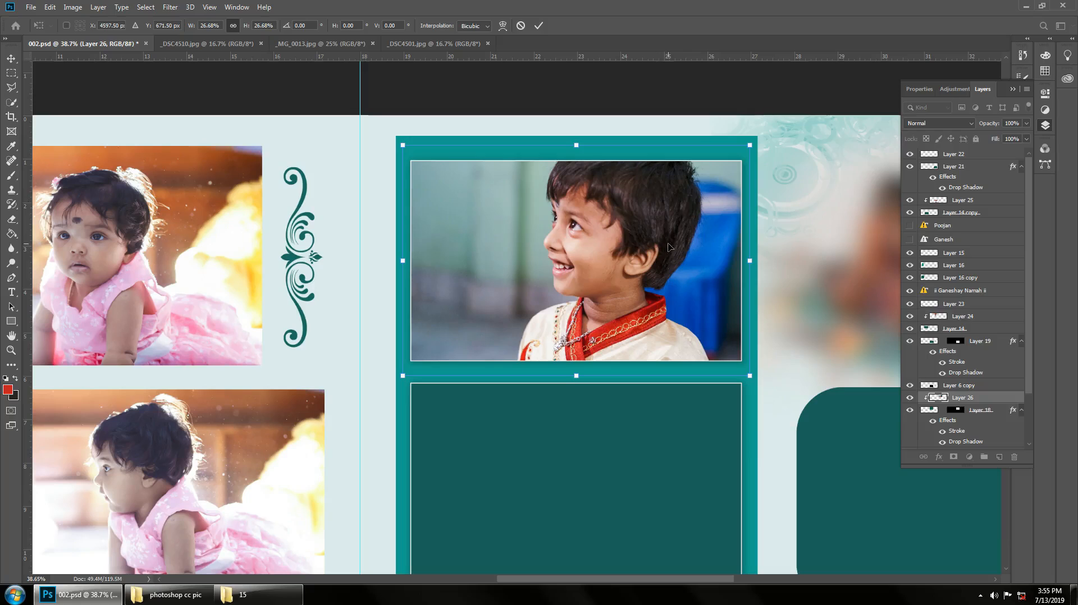
drag(631, 253, 631, 260)
click(538, 27)
scroll(614, 378, down, 2)
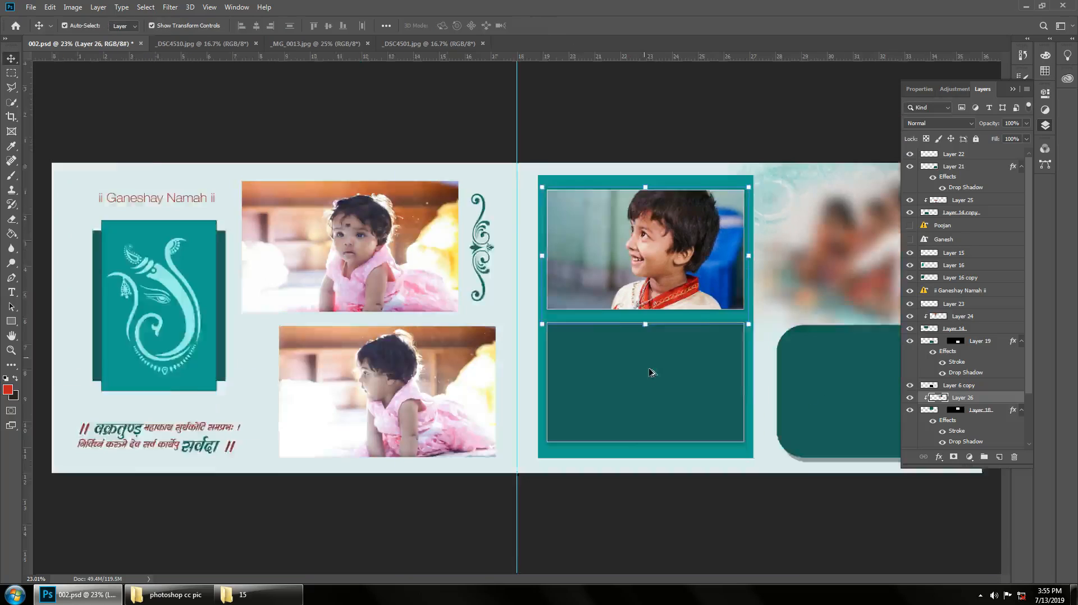
Select the lower bordered frame on the right page and close the already placed _DSC4510.jpg document
click(614, 377)
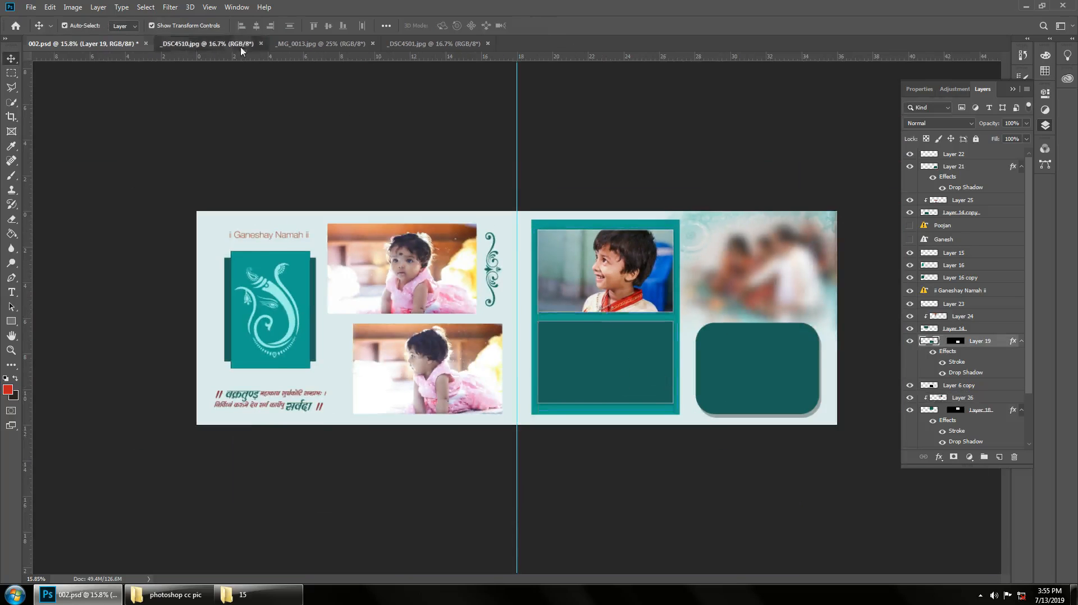
click(241, 44)
click(261, 44)
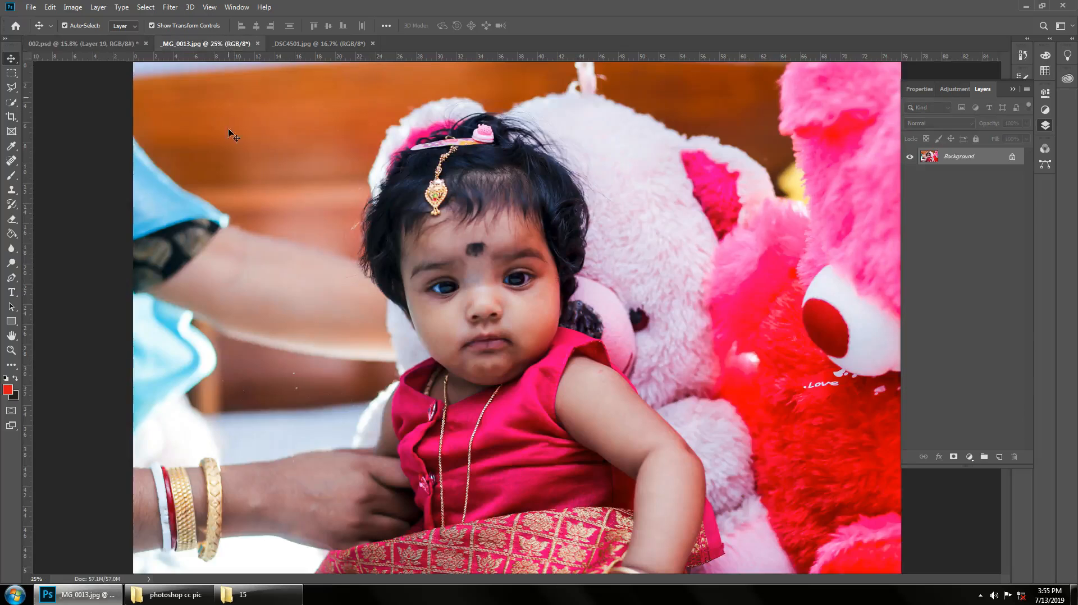
Place the _MG_0013.jpg photo above the lower bordered frame on the right page of 002.psd and clip it to that frame
click(68, 43)
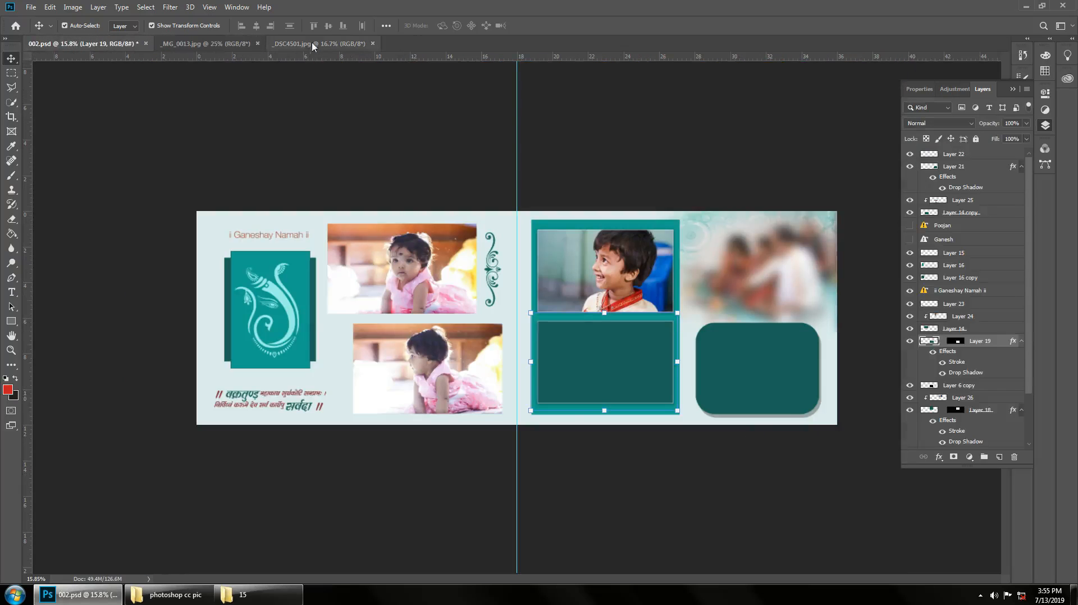
click(313, 45)
click(109, 43)
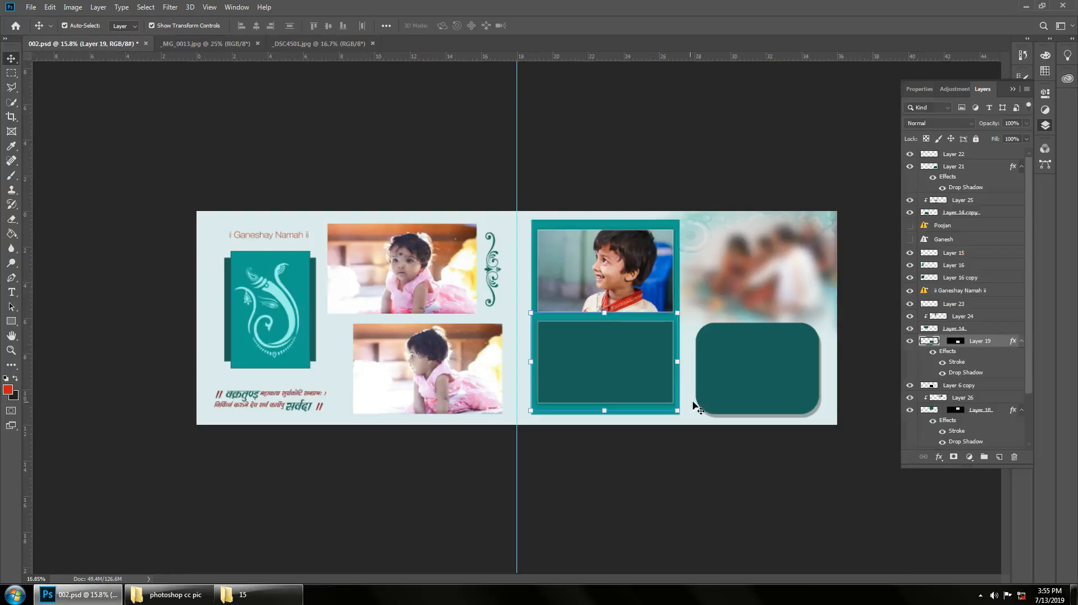
click(224, 43)
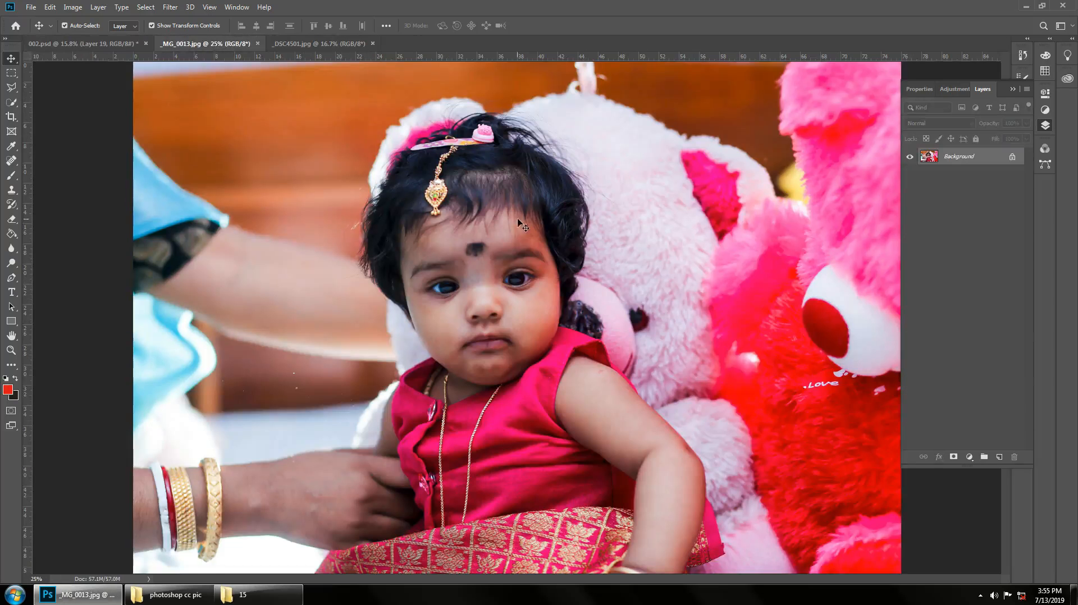
drag(112, 42, 615, 362)
alt+click(930, 339)
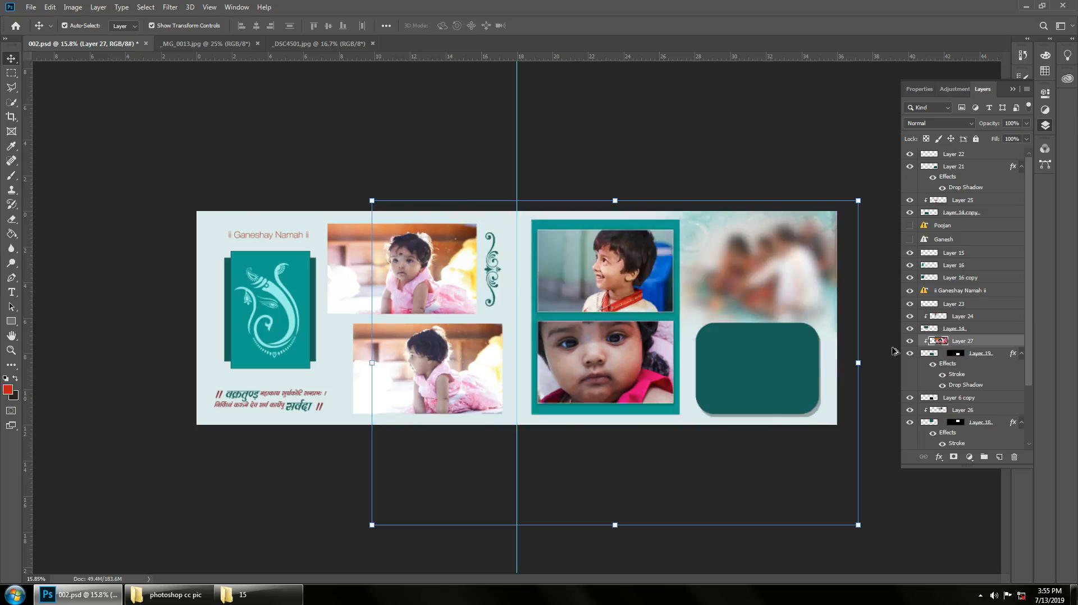
Scale the clipped _MG_0013 photo to 29.34%, position it to fill the lower bordered frame and apply the transformation
key(ctrl+minus)
drag(714, 251, 616, 315)
key(ctrl+plus)
key(ctrl+plus)
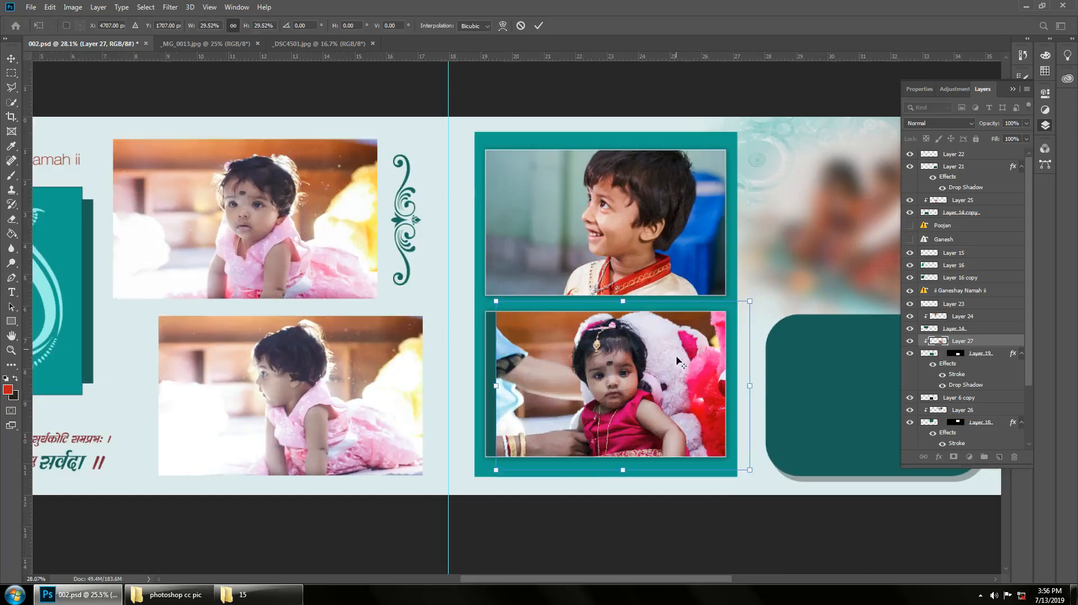
drag(652, 392, 634, 392)
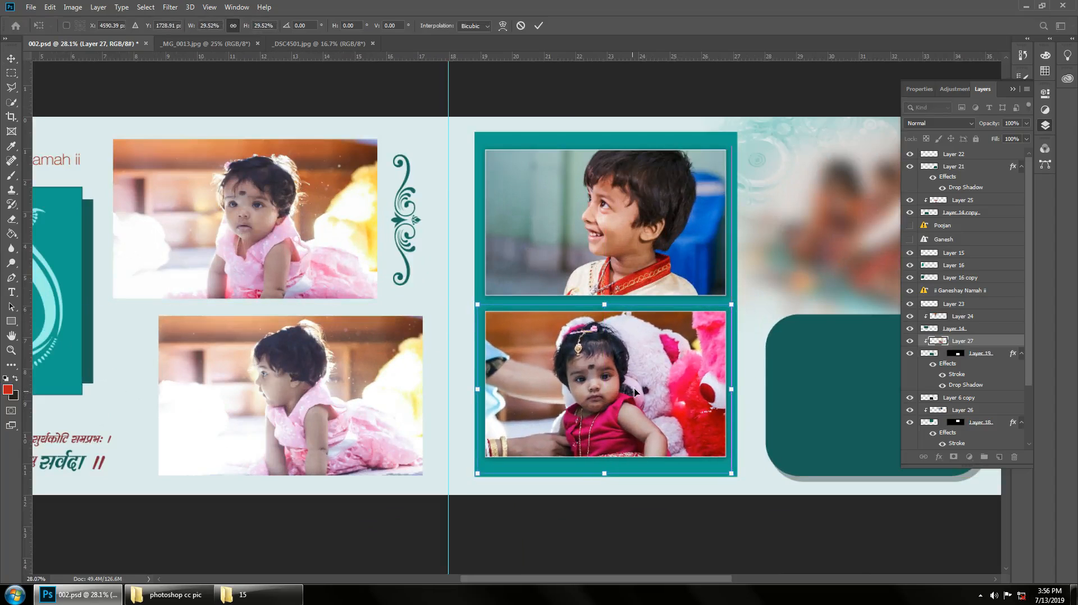
drag(734, 305, 732, 306)
drag(655, 360, 658, 360)
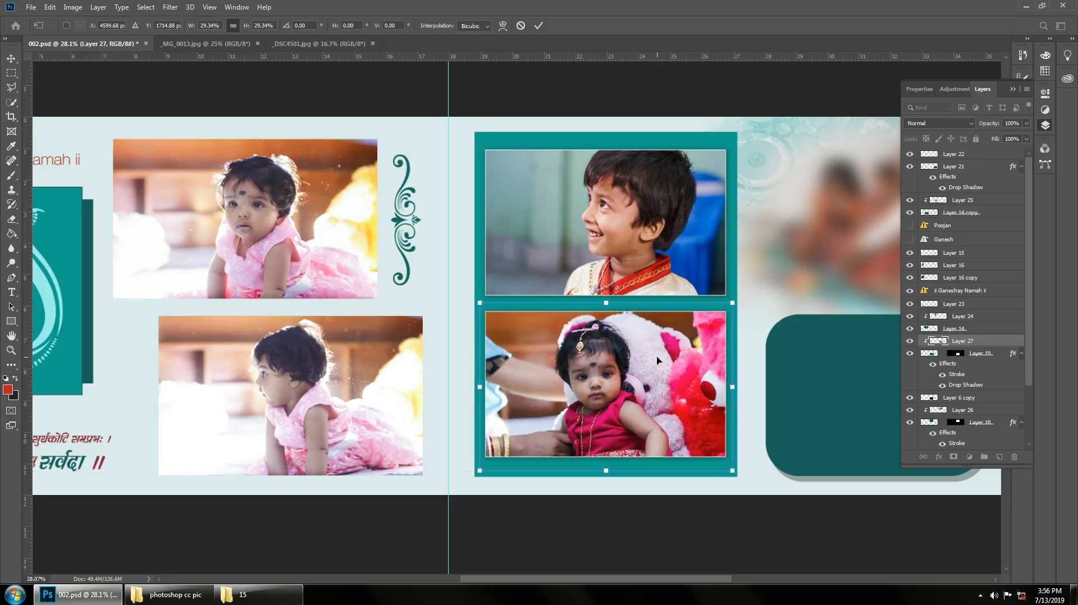
click(539, 26)
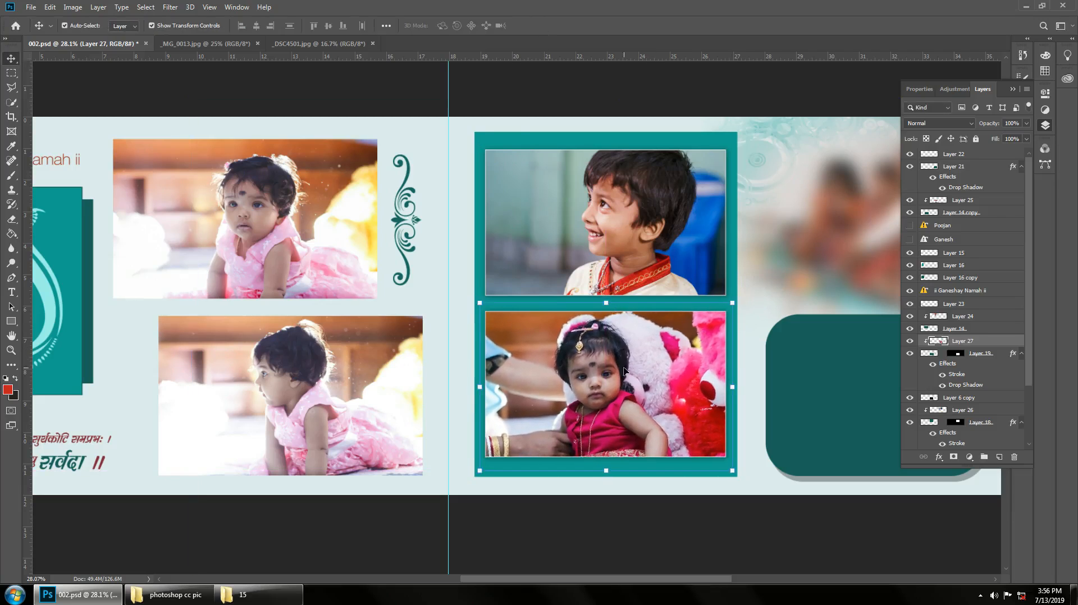
Select the rounded frame on the right page and close the already placed _MG_0013.jpg document
scroll(579, 328, down, 4)
click(728, 376)
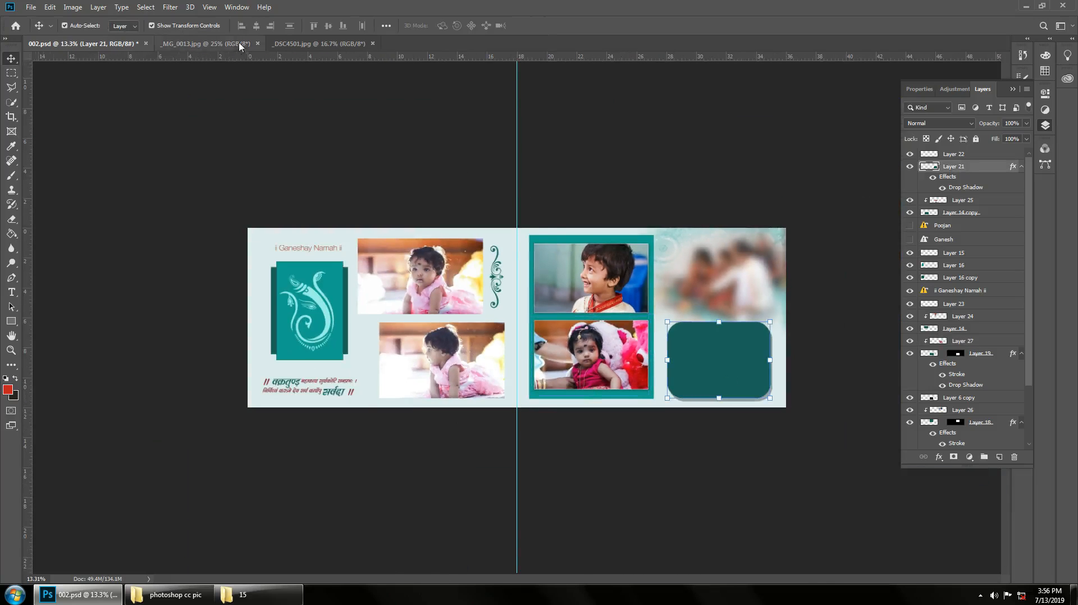
click(255, 46)
click(258, 44)
Place the _DSC4501.jpg photo above the rounded frame on the right page of 002.psd and clip it to that frame
click(211, 44)
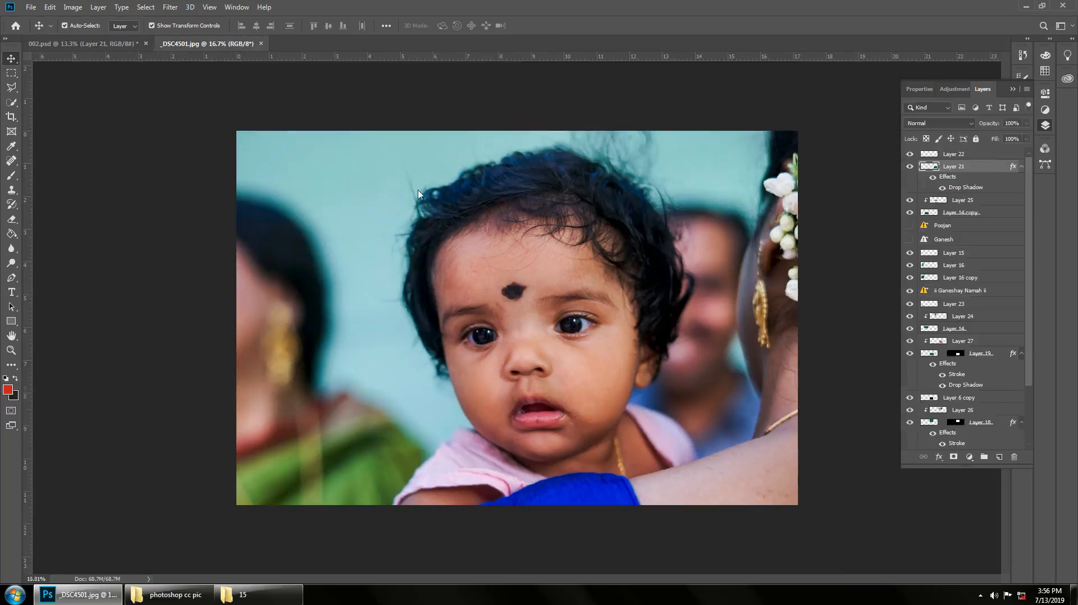
drag(122, 45, 673, 206)
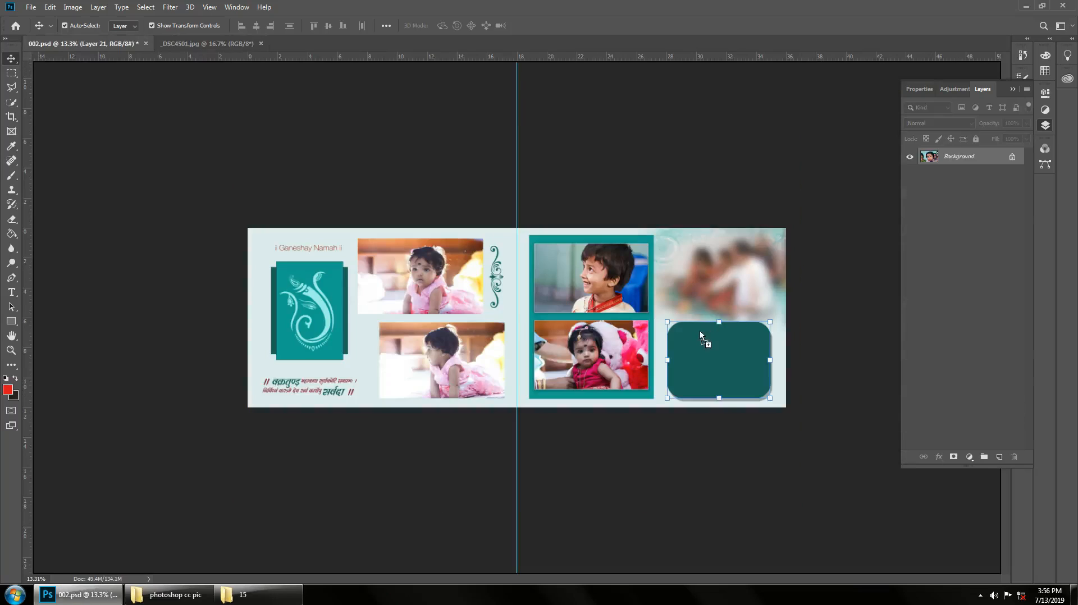
drag(700, 335, 702, 335)
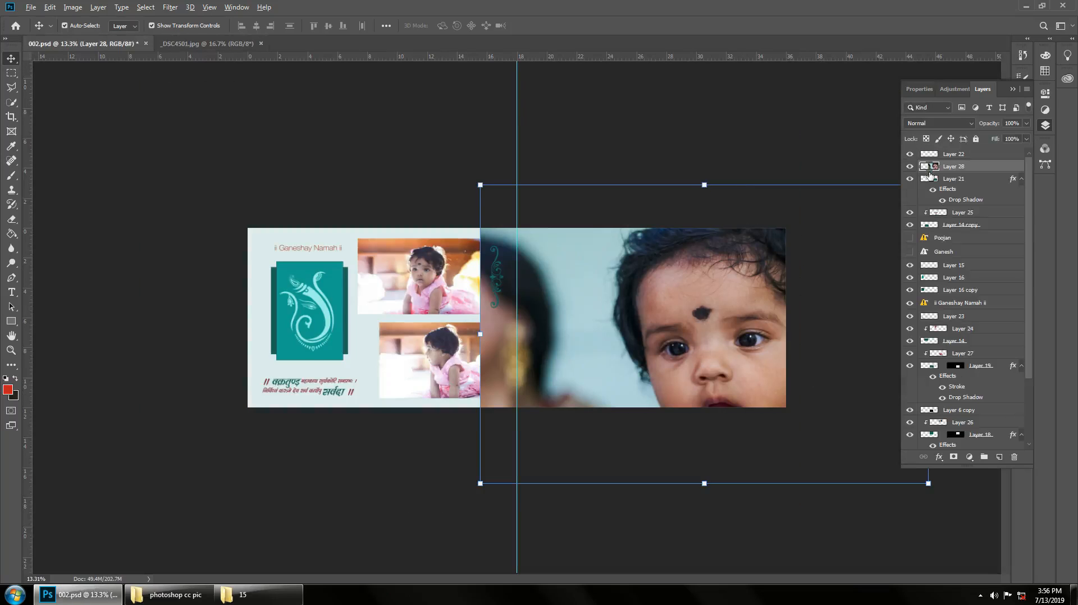
key(ctrl+alt+g)
Scale the clipped _DSC4501 photo to 30%, position the baby's face within the rounded frame and apply the transformation
key(ctrl+minus)
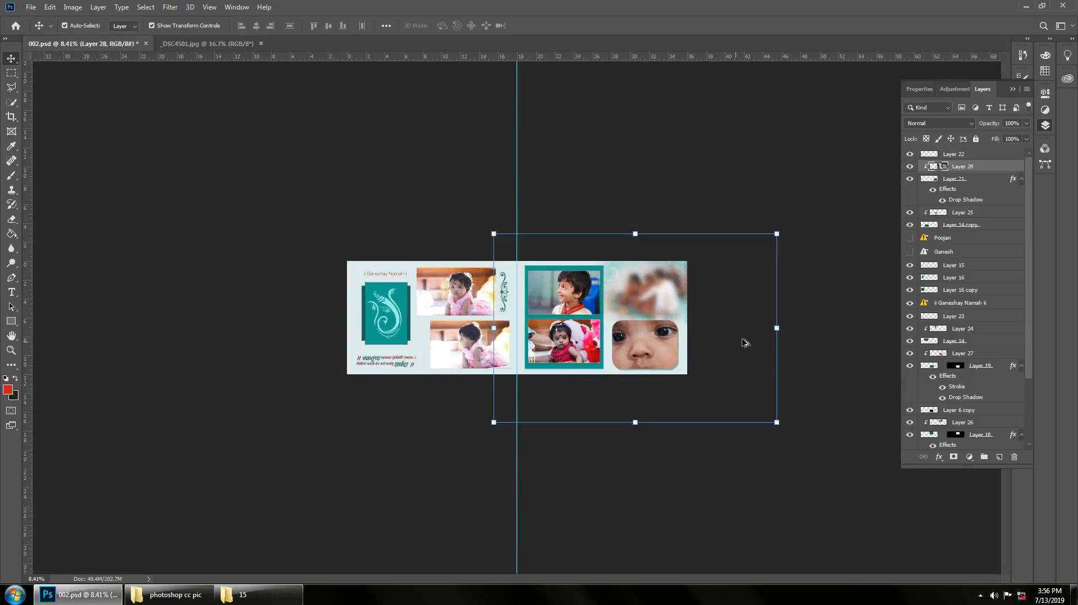
drag(776, 231, 698, 284)
drag(648, 334, 658, 362)
scroll(658, 363, up, 5)
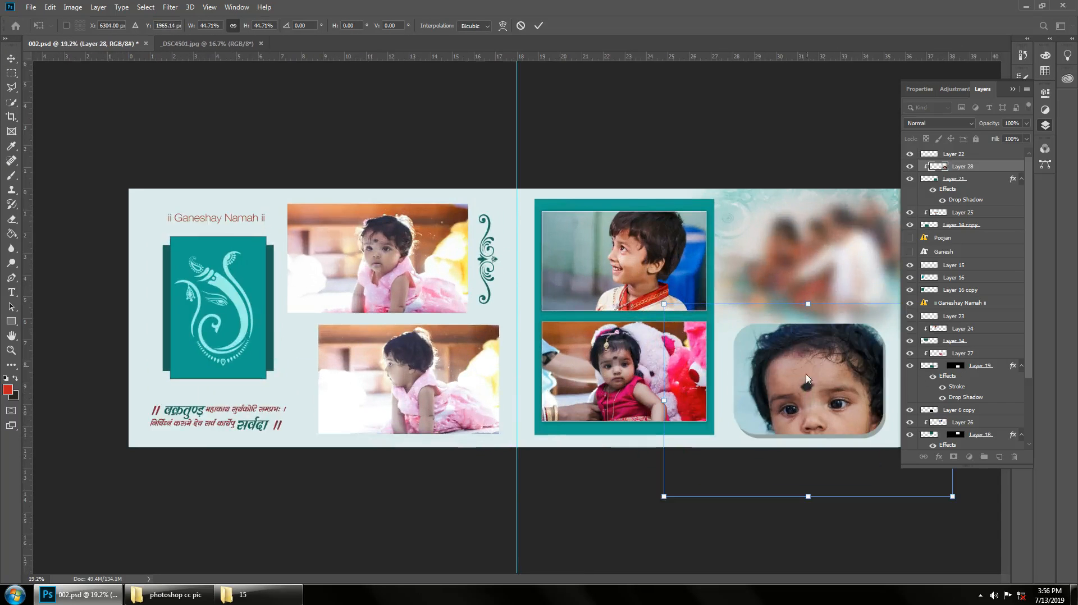
scroll(817, 379, down, 2)
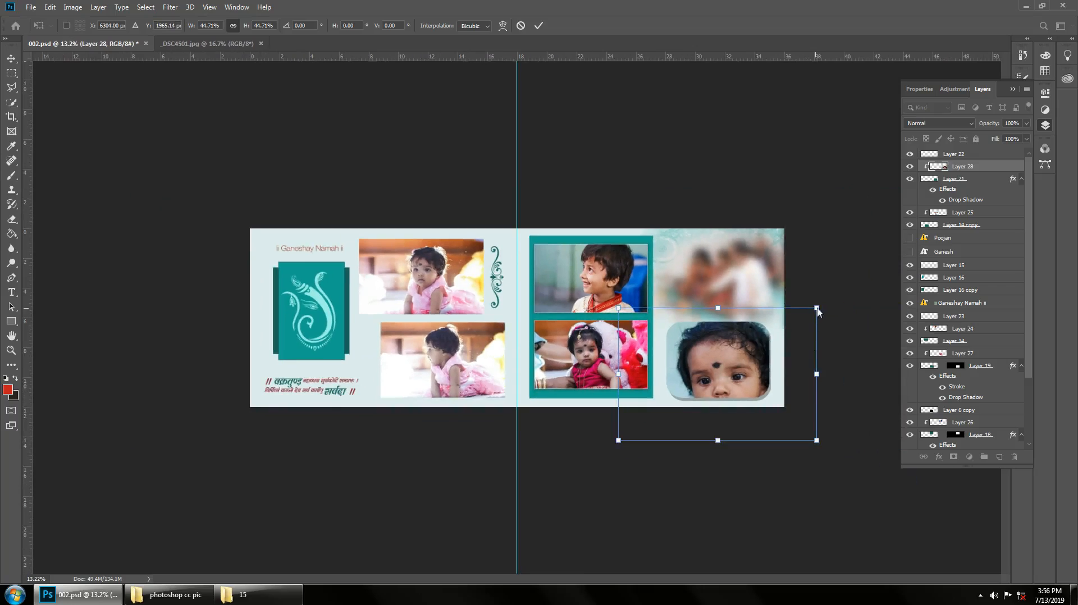
drag(811, 311, 788, 309)
mouse_move(721, 364)
mouse_down()
mouse_move(722, 348)
mouse_move(740, 370)
mouse_up()
drag(787, 315, 784, 319)
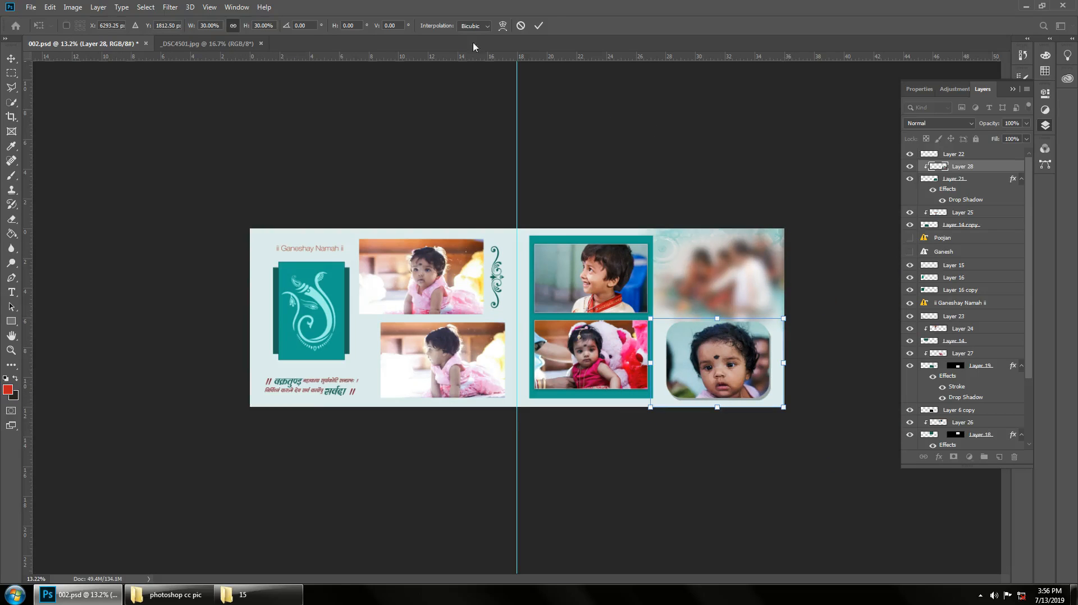
click(536, 26)
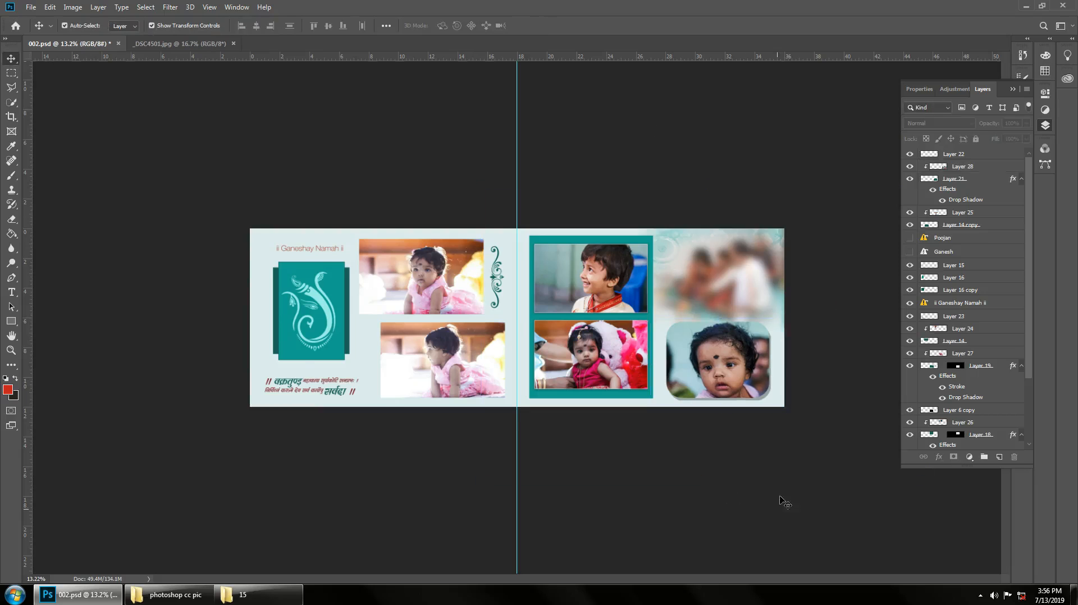
Close the already placed _DSC4501.jpg document
scroll(788, 481, down, 2)
scroll(787, 482, up, 3)
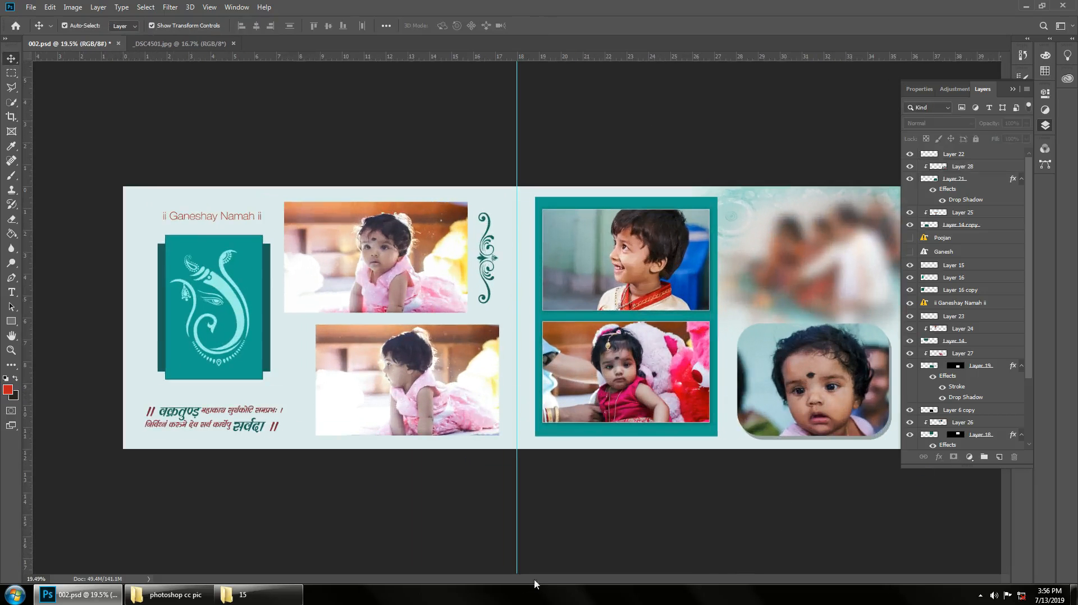
click(221, 44)
click(262, 44)
Browse to the micky mouse folder on New Volume (G:) for a file to open and enlarge its thumbnails
click(31, 7)
click(46, 29)
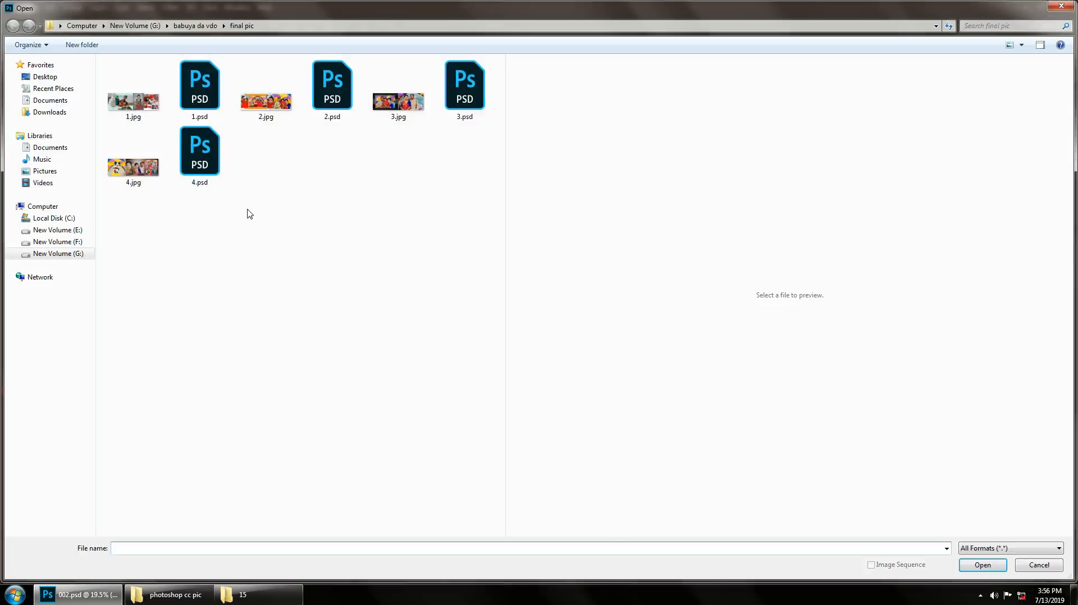
click(62, 253)
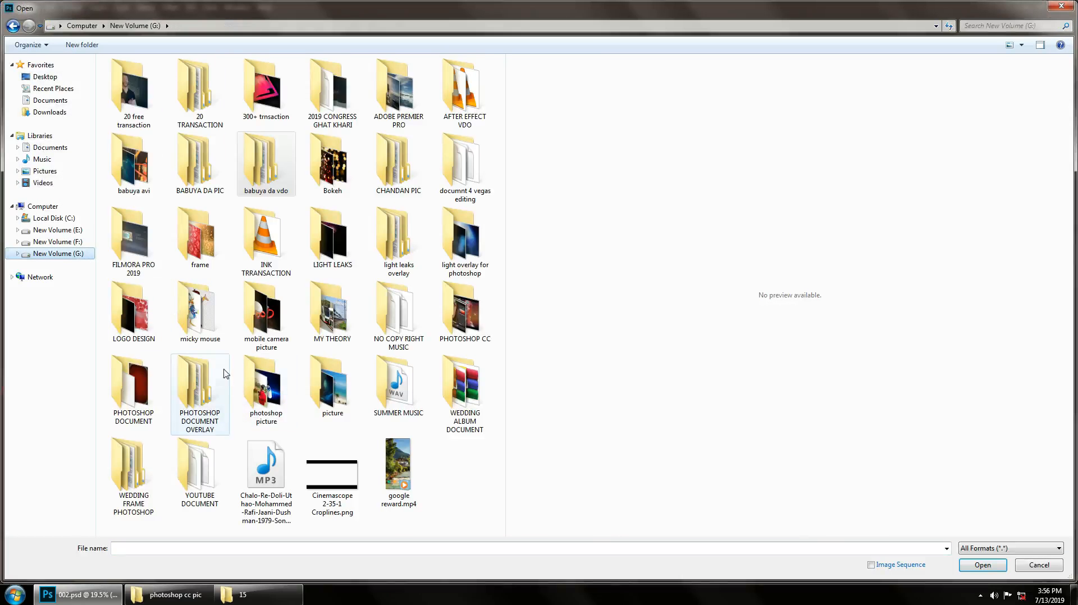
double_click(200, 314)
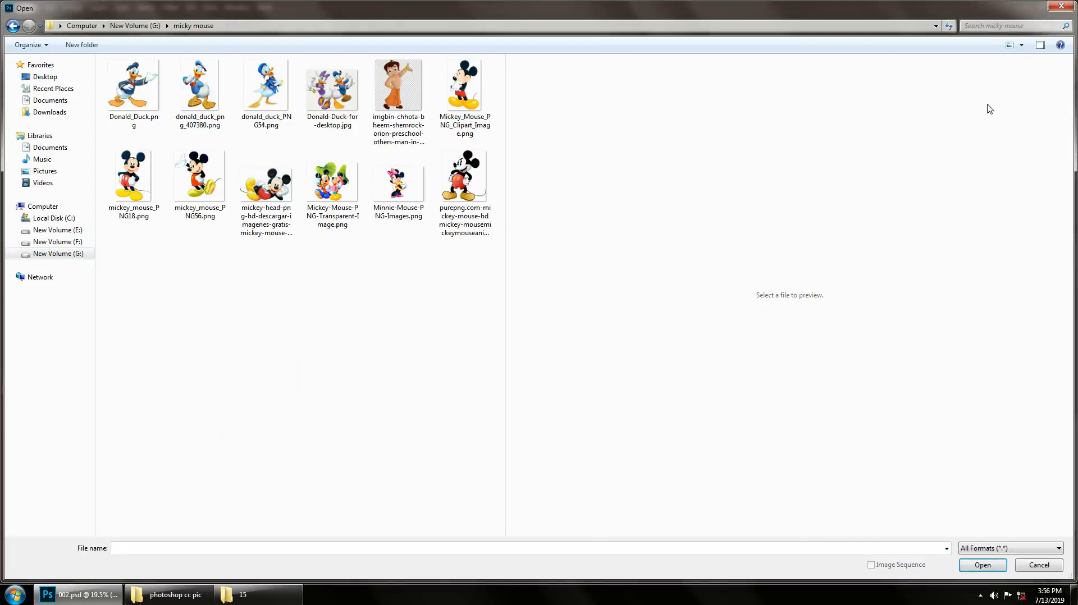
click(1021, 45)
click(974, 21)
Look through the cartoon character images and open Minnie-Mouse-PNG-Images.png
click(212, 140)
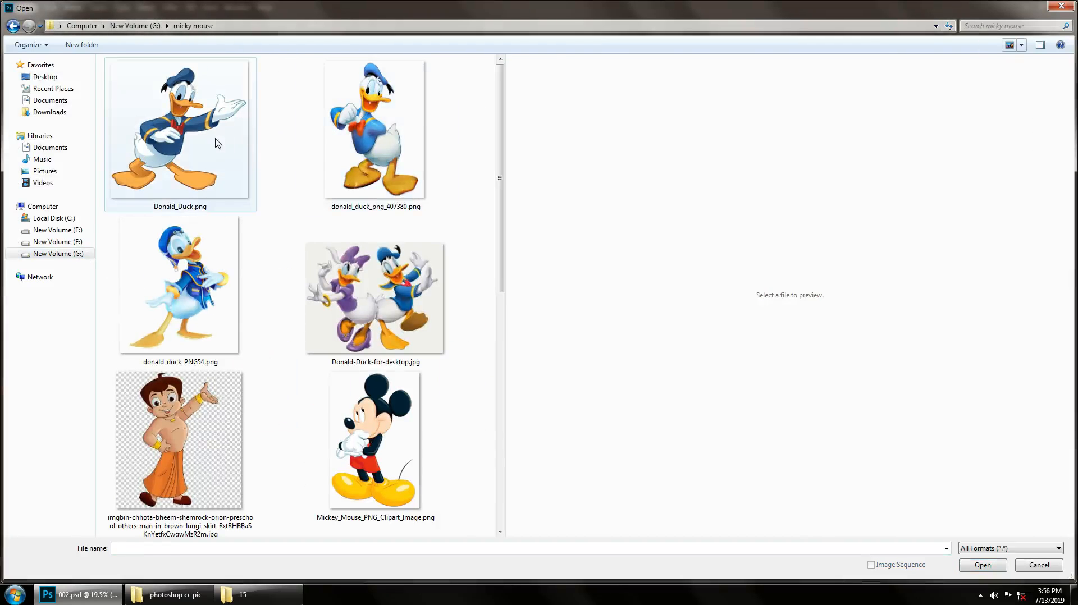
scroll(497, 188, down, 2)
scroll(495, 202, down, 1)
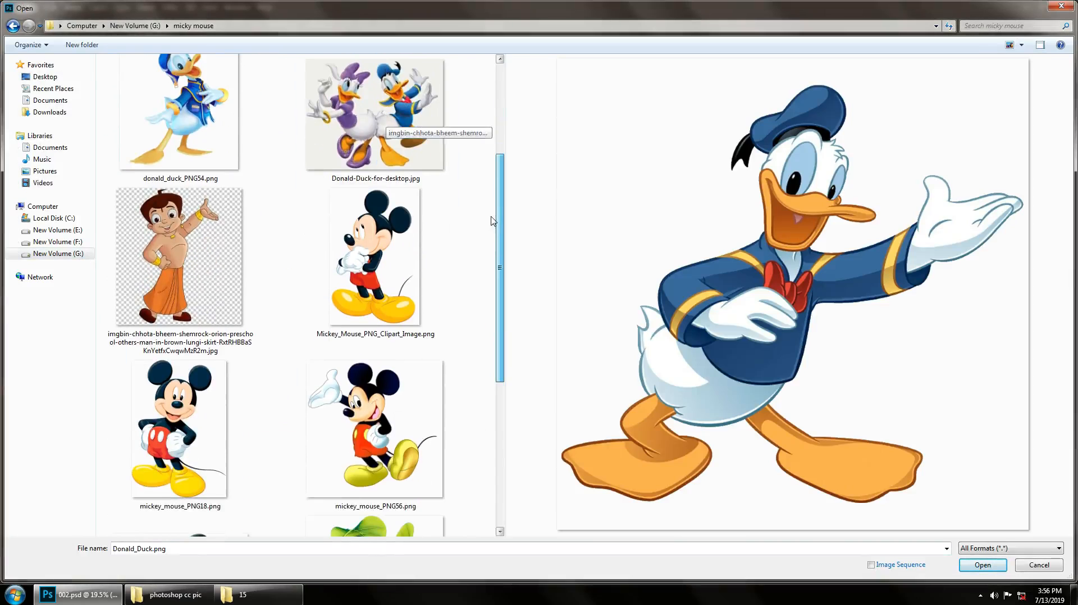
scroll(500, 269, down, 2)
scroll(505, 302, down, 2)
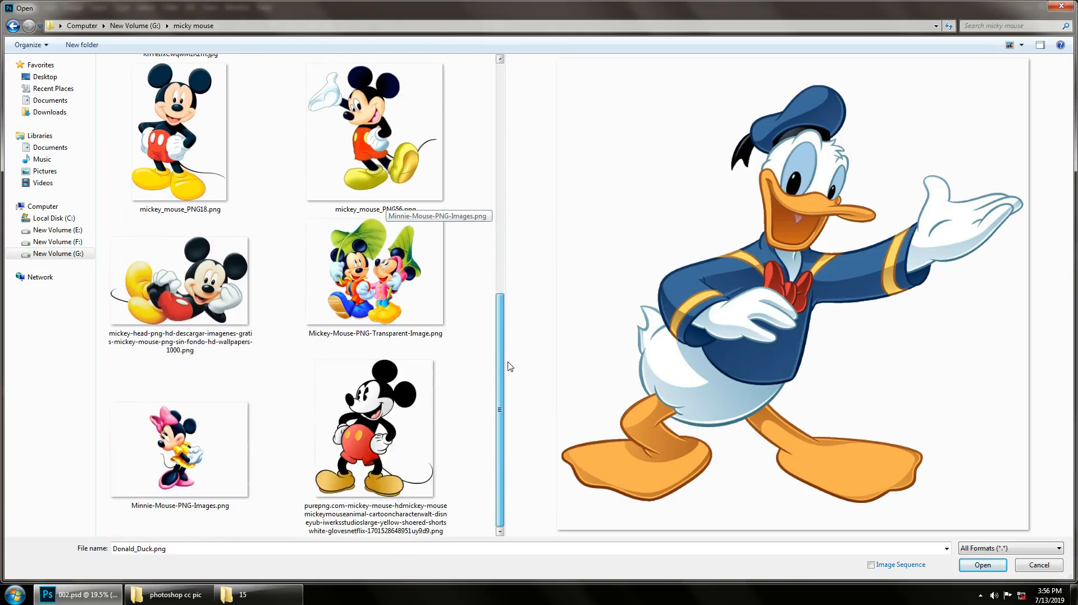
click(168, 443)
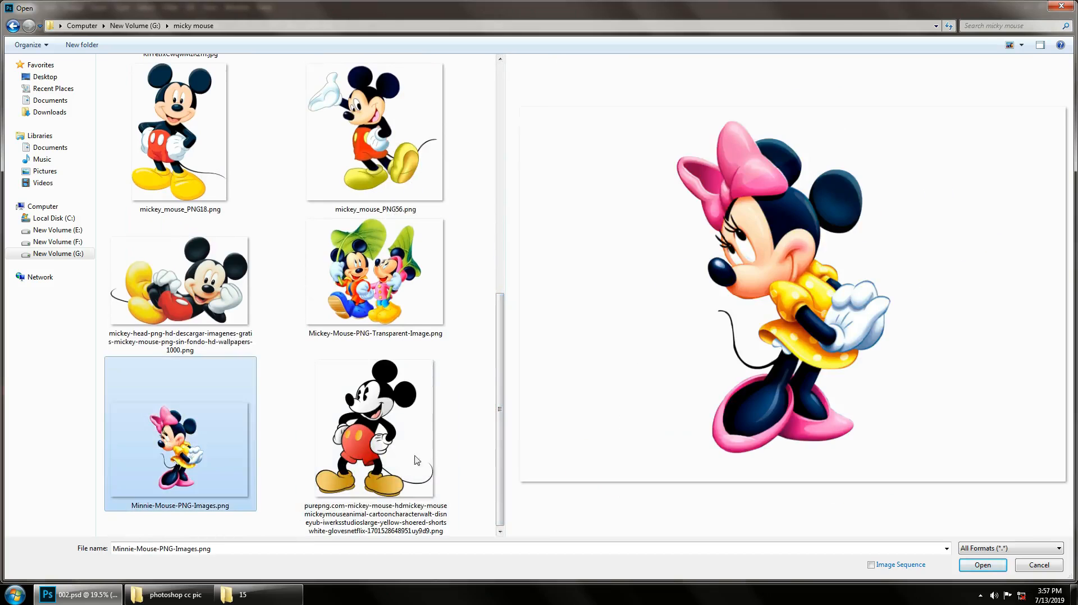
click(999, 567)
Place the Minnie Mouse image in 002.psd over the blurred background photo above the rounded frame on the right page
drag(486, 229, 811, 247)
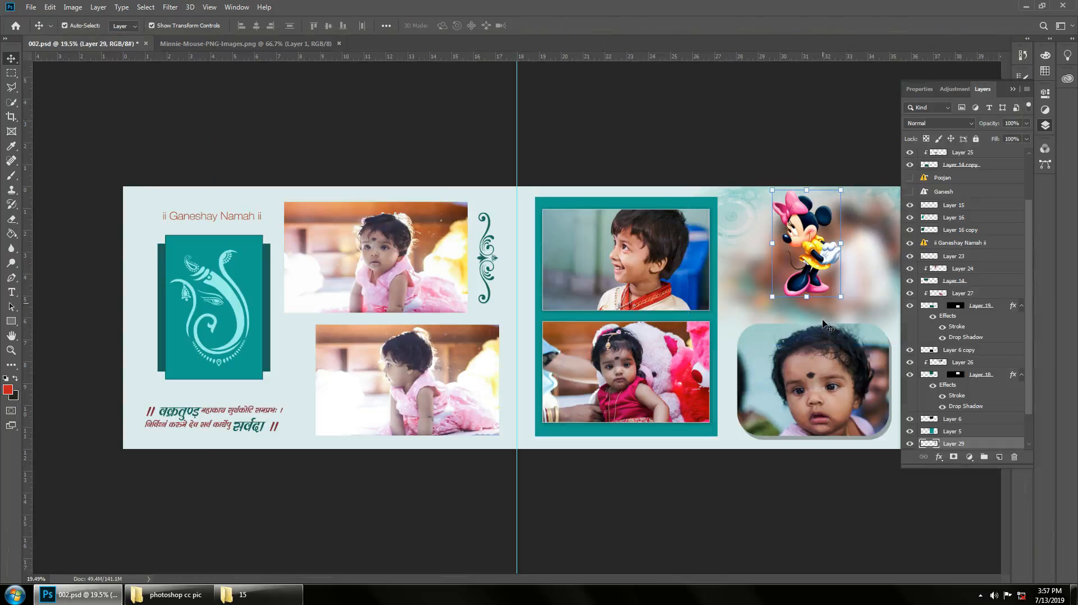
scroll(839, 294, up, 3)
scroll(845, 295, up, 3)
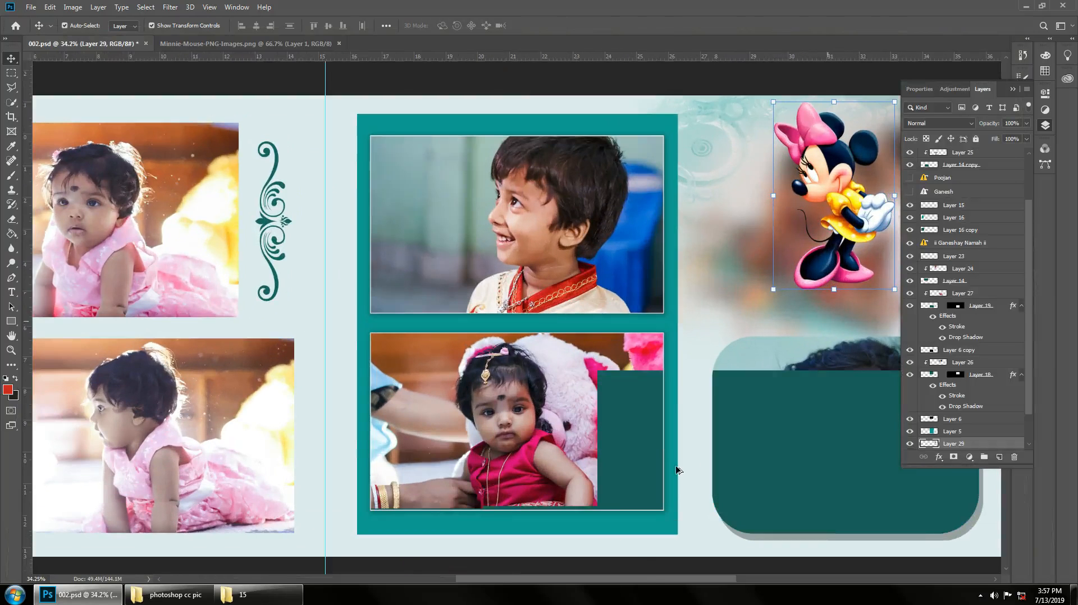
drag(643, 578, 733, 582)
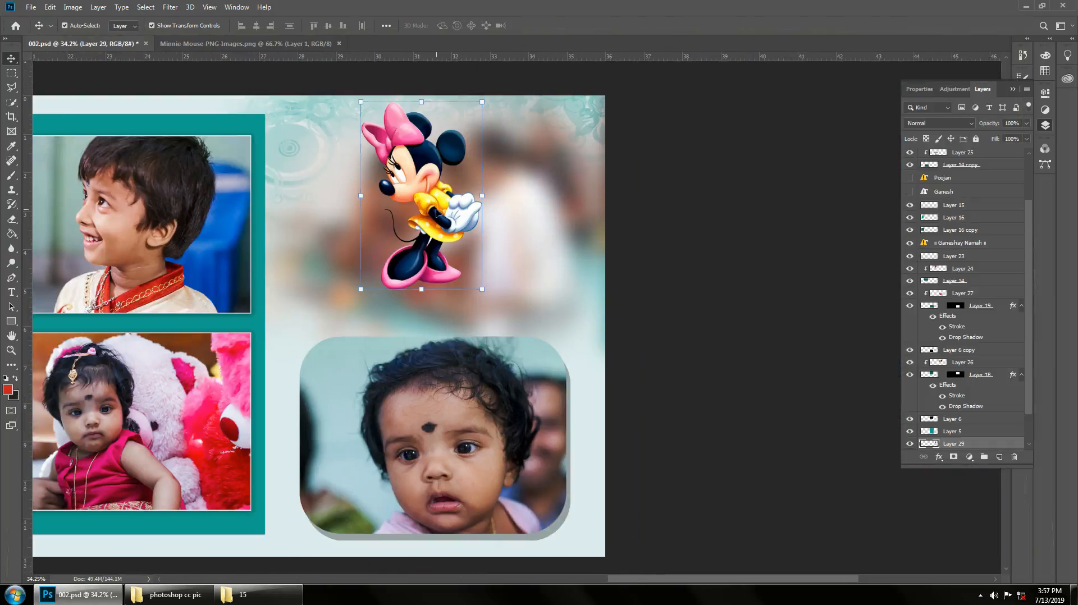
drag(438, 214, 448, 241)
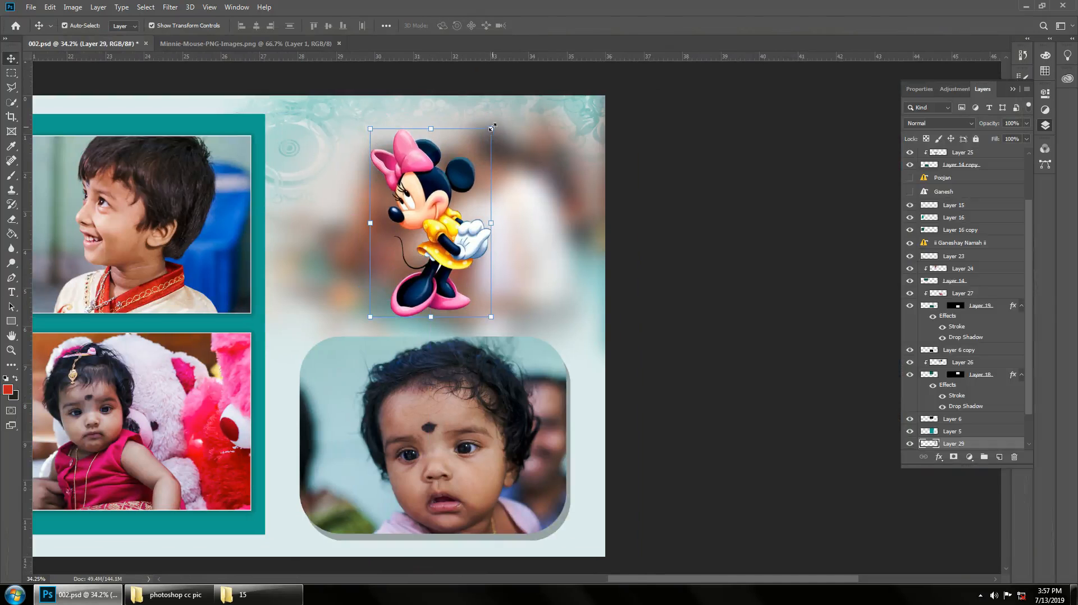
Scale the Minnie Mouse image up to about 123% and position it over the blurred photo above the rounded frame
drag(492, 128, 503, 109)
mouse_move(471, 212)
mouse_down()
mouse_move(478, 206)
mouse_move(467, 216)
mouse_up()
drag(500, 108, 508, 102)
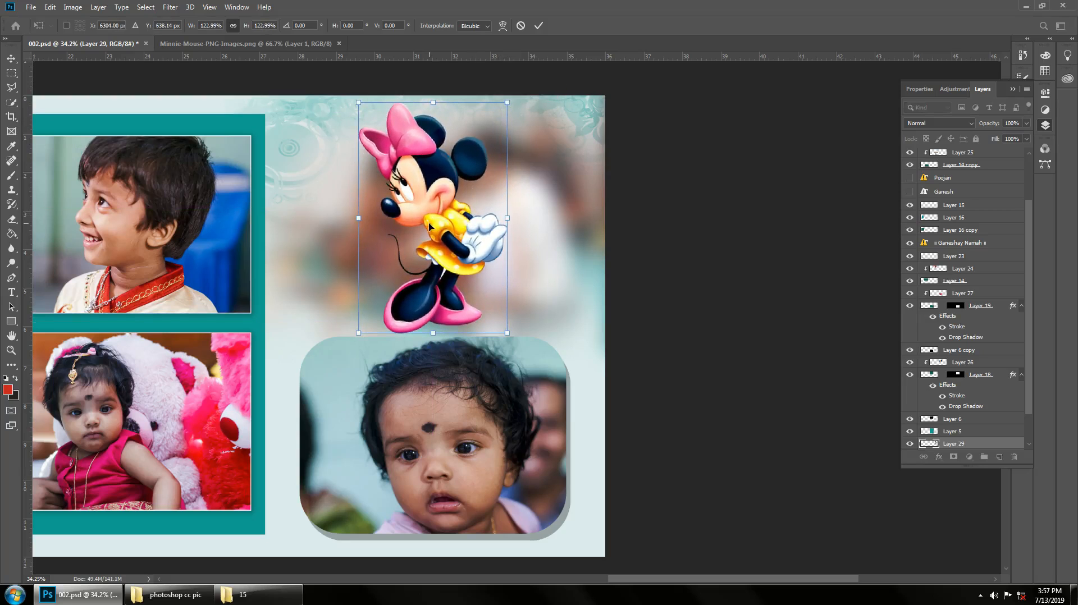
drag(435, 226, 437, 224)
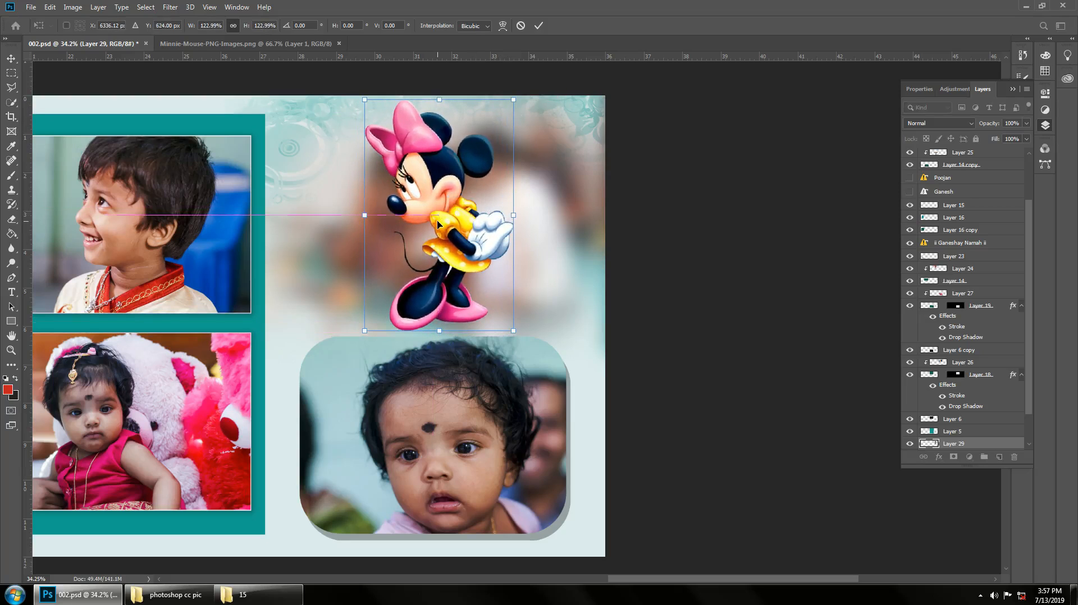
click(538, 26)
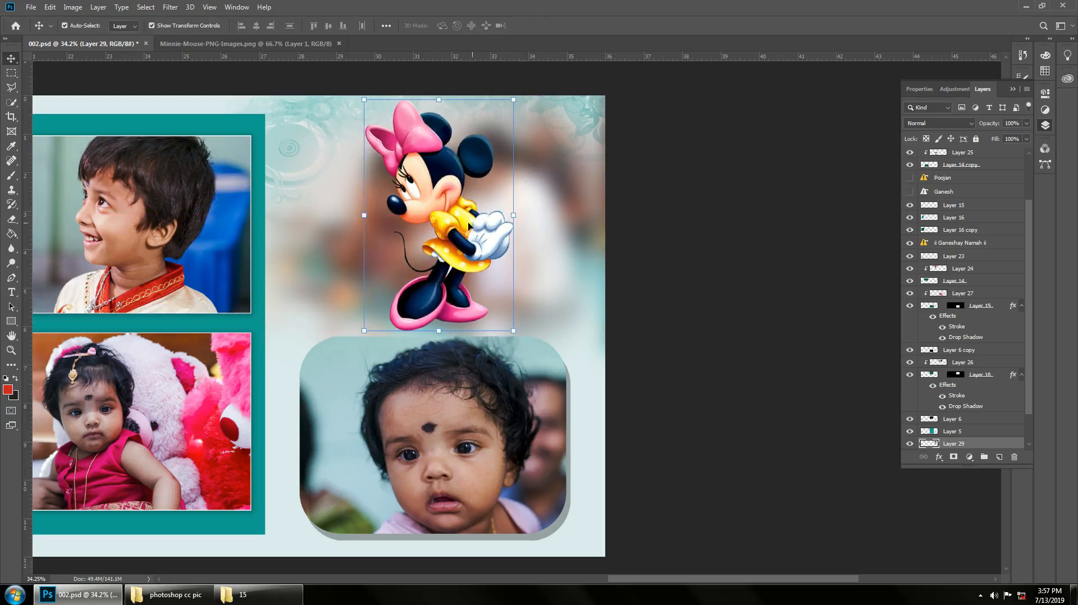
Add a white Outer Glow to the Minnie Mouse layer with 100% spread and reduce its size to about 6 px
scroll(1010, 393, down, 2)
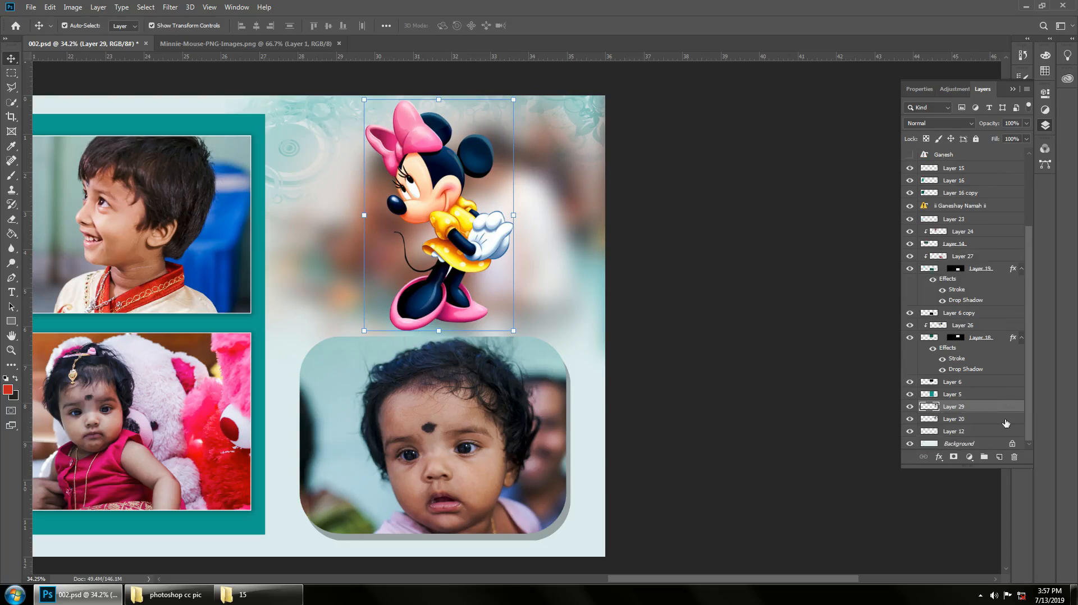
double_click(1017, 412)
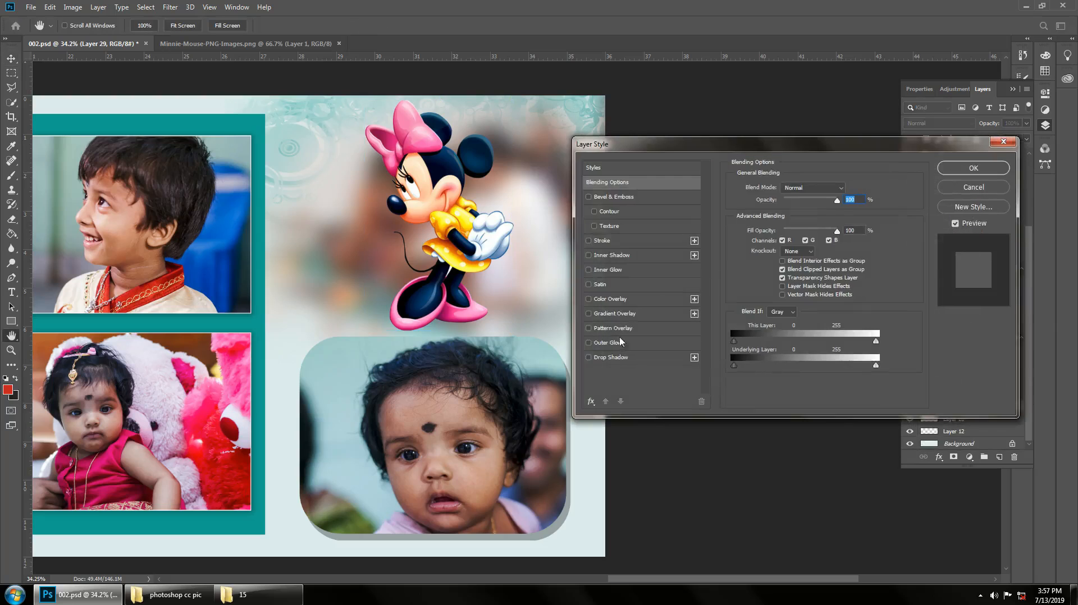
click(608, 343)
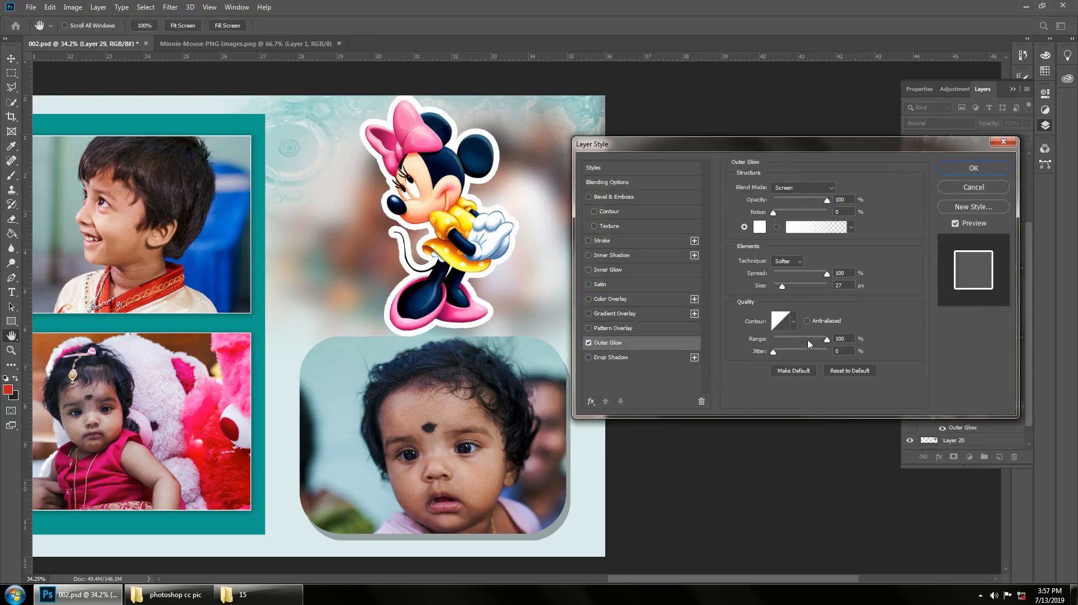
drag(784, 289, 779, 292)
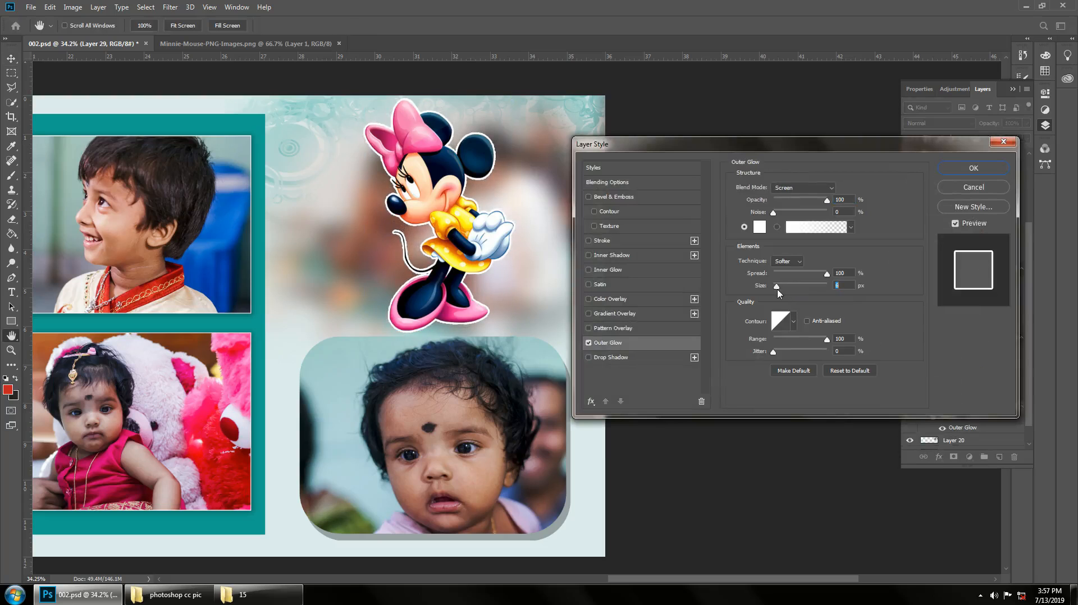
click(978, 172)
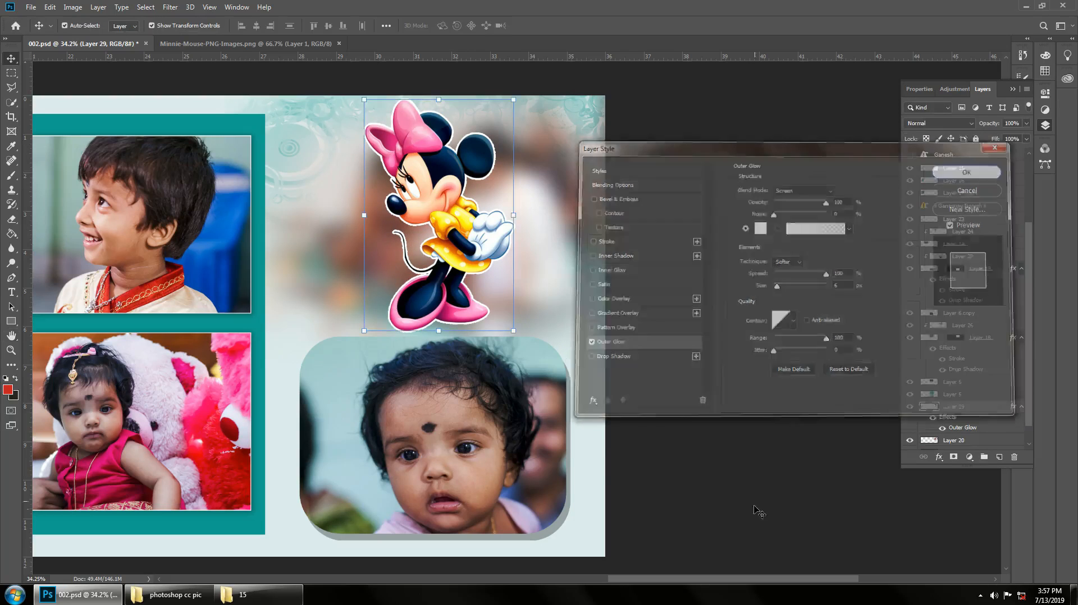
click(759, 509)
Add a white Outer Glow to the rounded frame on the right page with 100% opacity and 100% spread, adjusting its size slightly
scroll(708, 466, down, 5)
scroll(729, 463, down, 1)
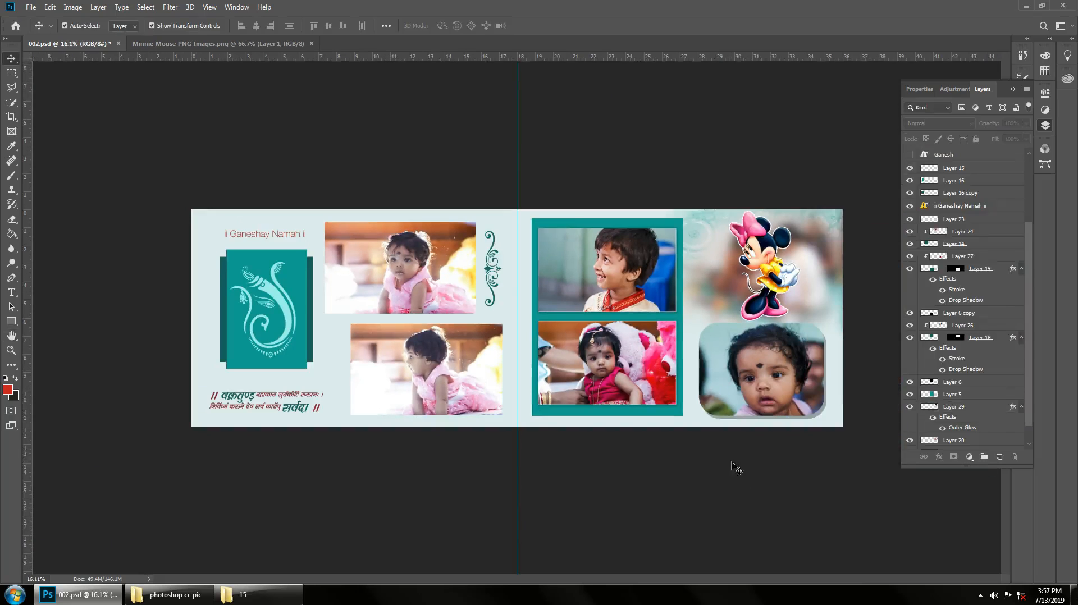
scroll(772, 479, up, 1)
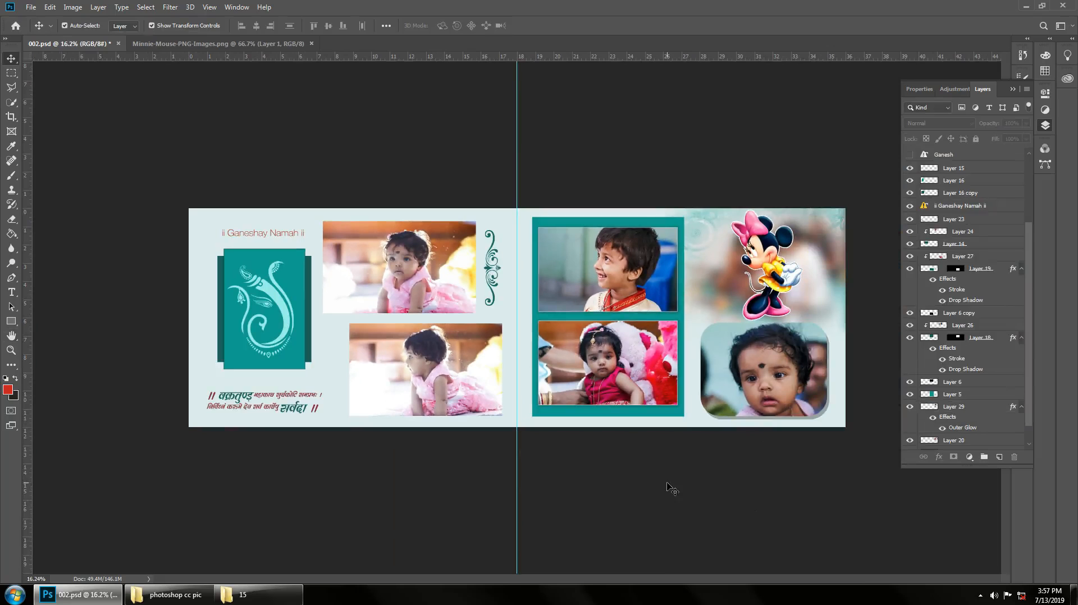
click(781, 375)
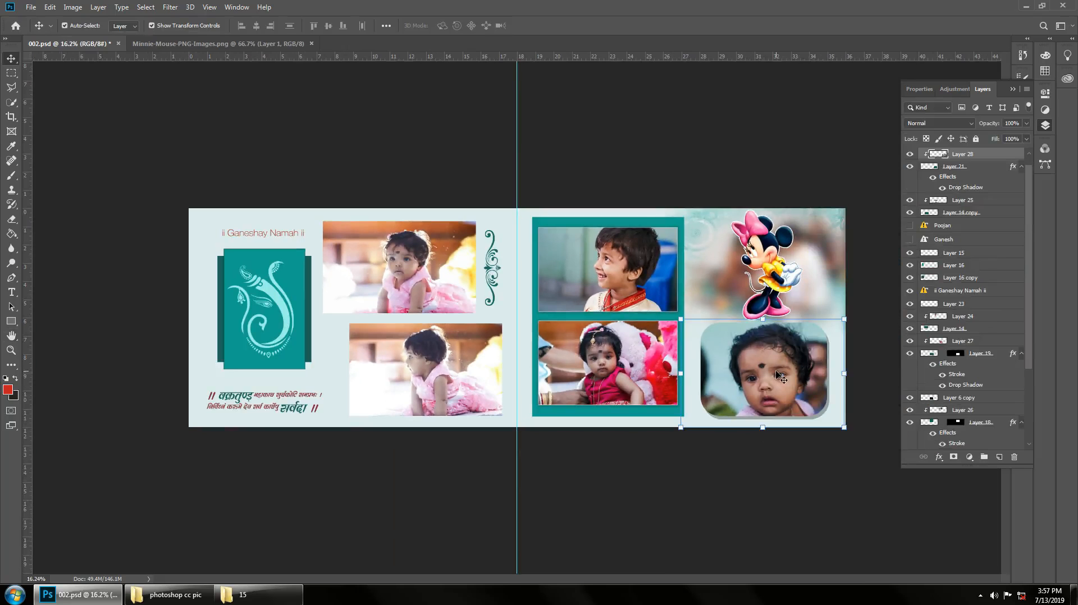
click(988, 167)
double_click(987, 167)
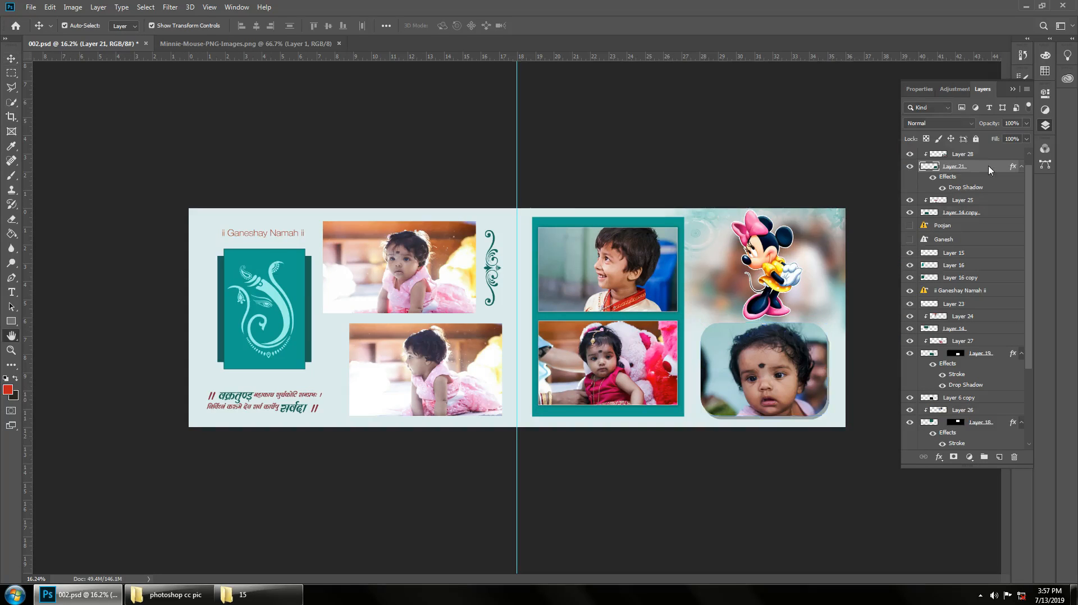
drag(790, 147, 1077, 74)
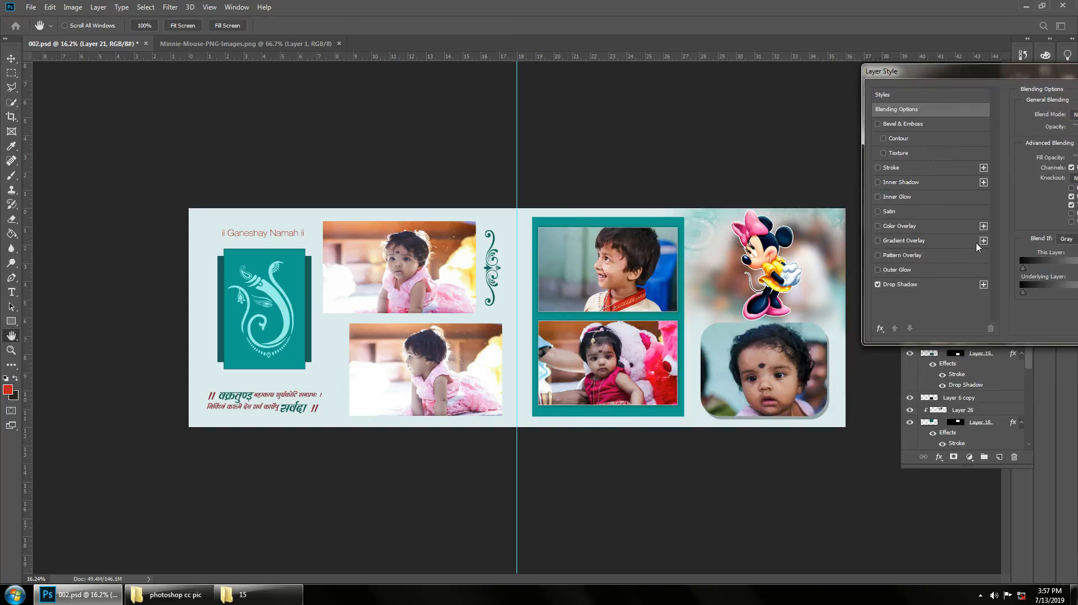
click(900, 270)
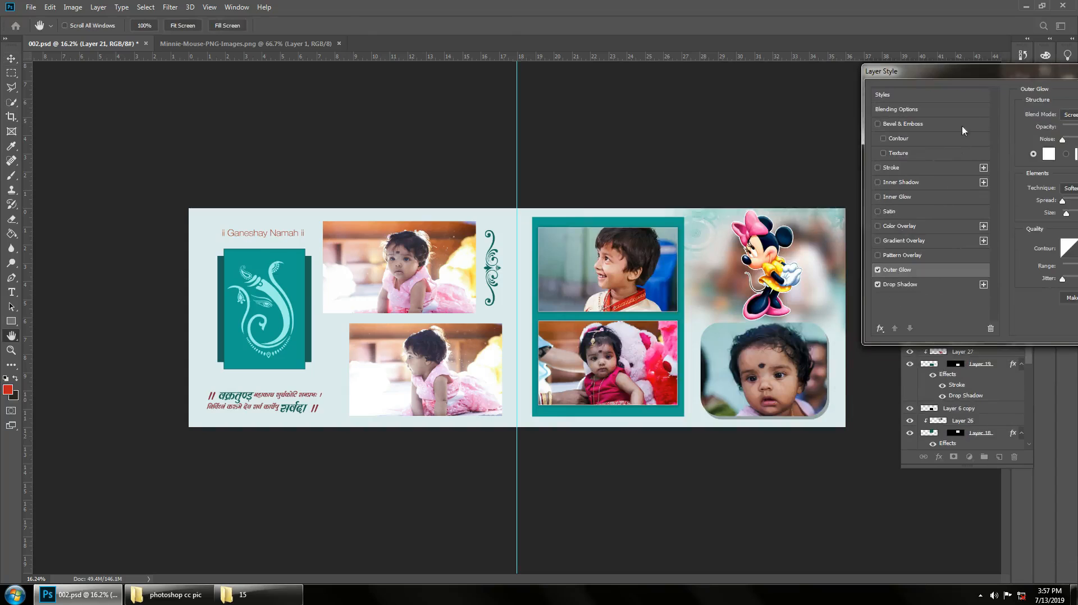
drag(982, 79, 612, 88)
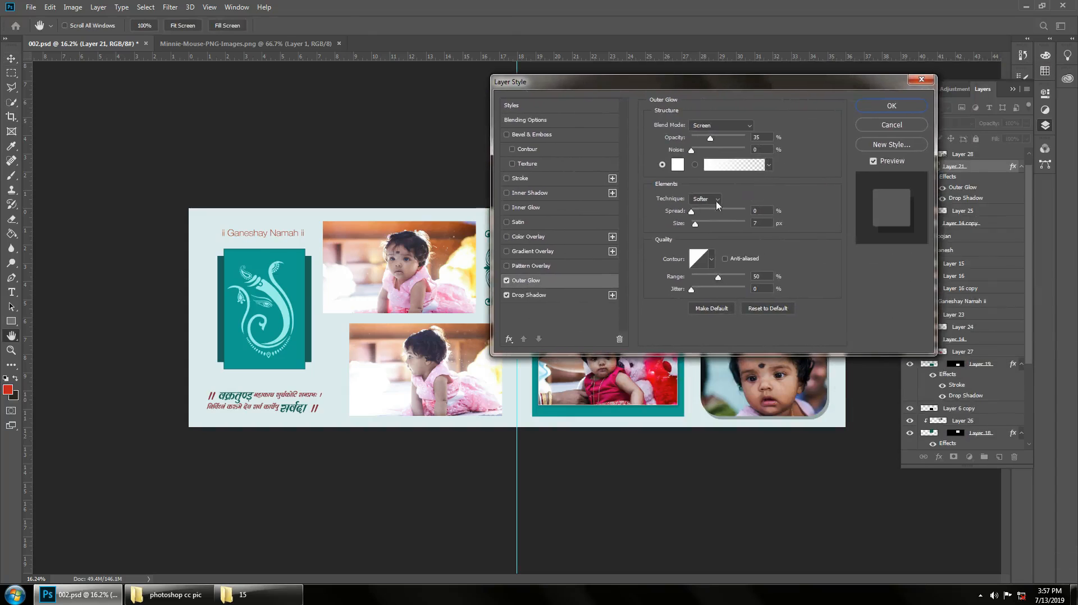
drag(693, 216, 794, 230)
drag(832, 85, 474, 155)
drag(352, 209, 433, 227)
drag(337, 295, 337, 298)
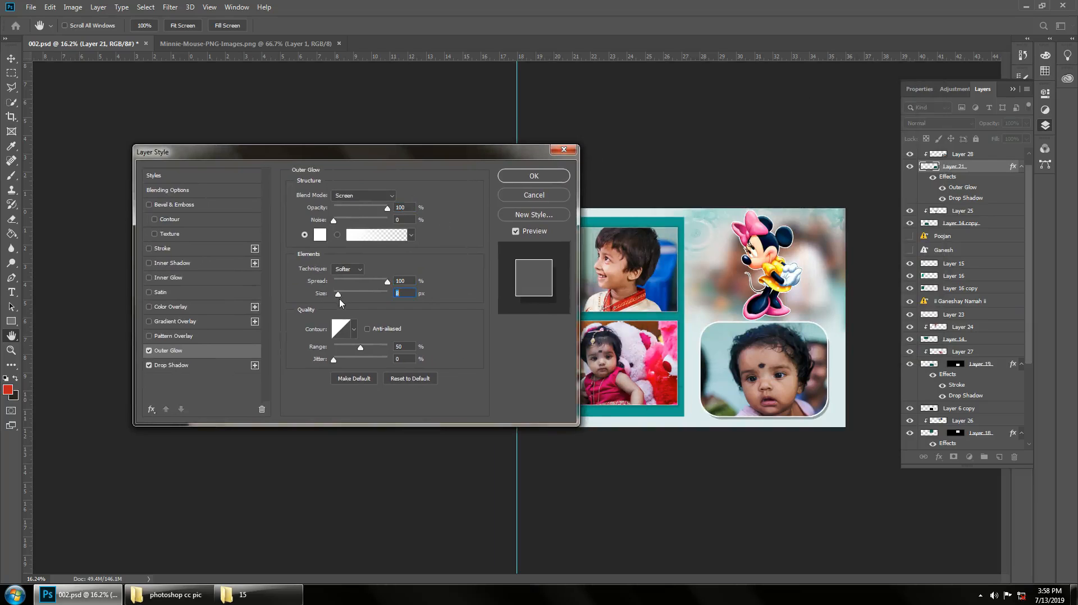
click(530, 178)
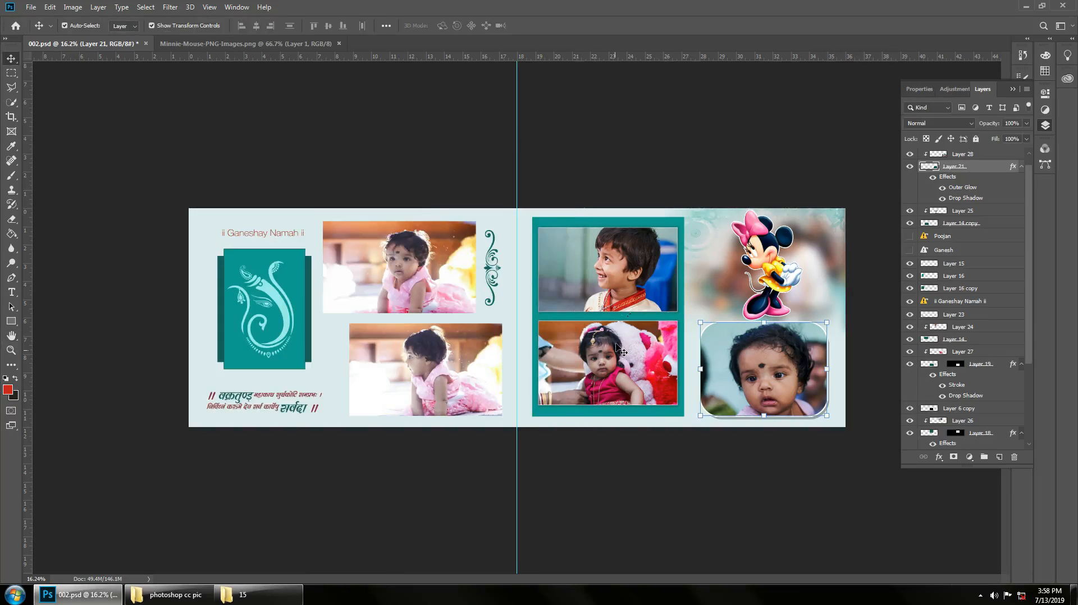
Add an Outer Glow to the upper photo frame on the left page with 100% opacity, 100% spread and 10 px size
click(454, 269)
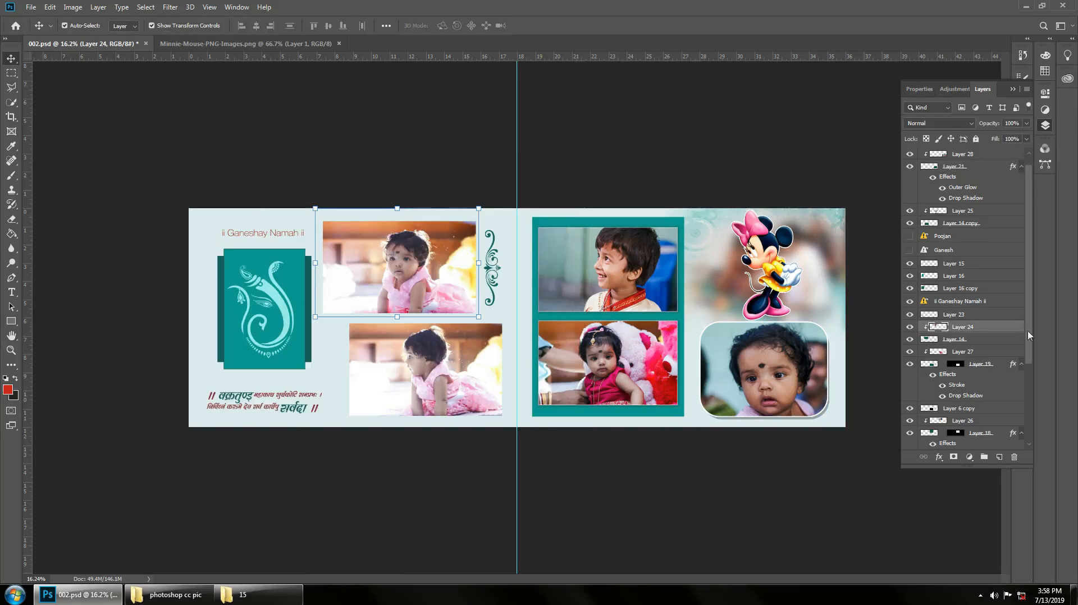
click(995, 339)
double_click(996, 342)
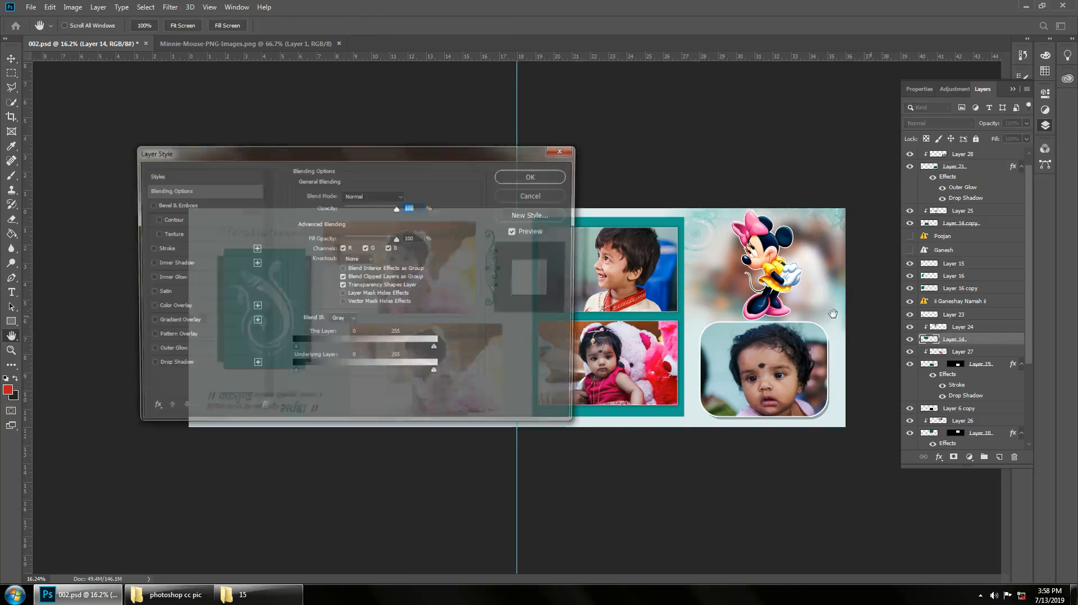
drag(224, 150, 809, 112)
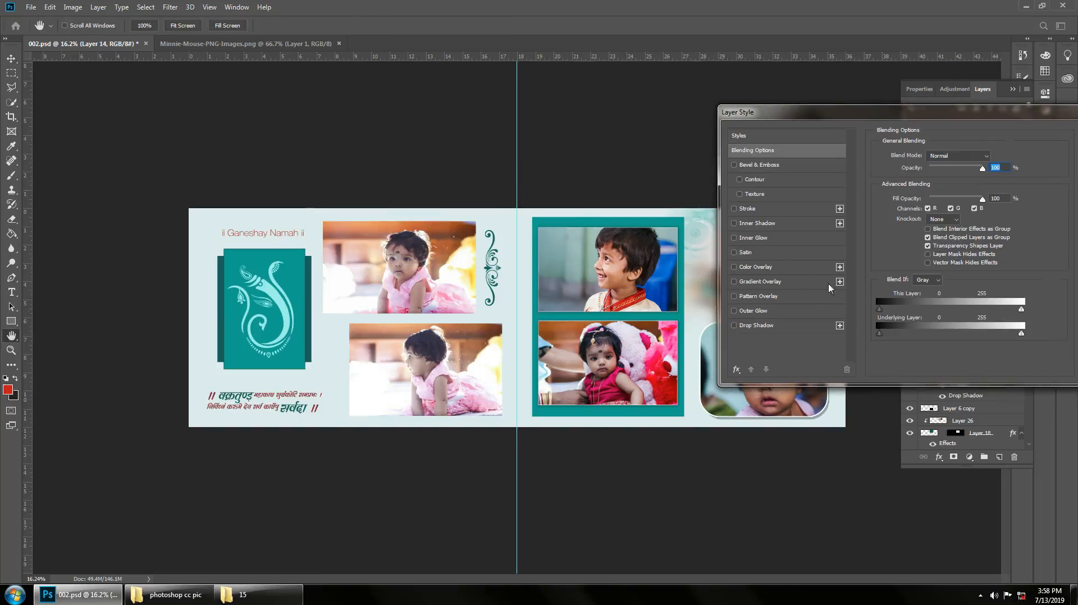
click(753, 311)
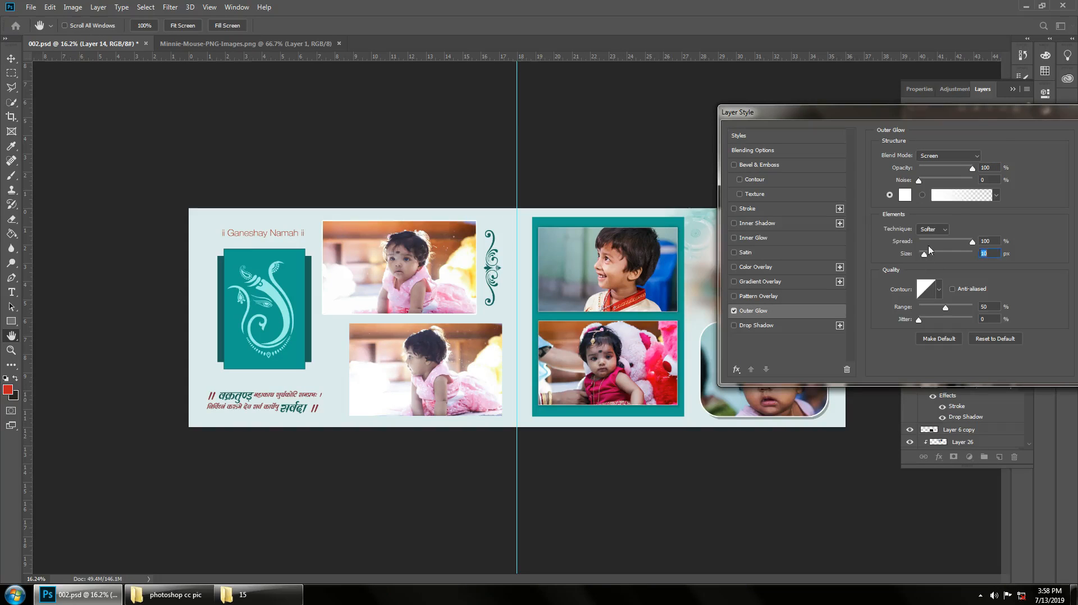
drag(1004, 116, 984, 113)
click(1027, 133)
Apply an Outer Glow with 100% opacity, 100% spread and 10 px size to the lower photo frame on the left page
click(444, 364)
double_click(995, 229)
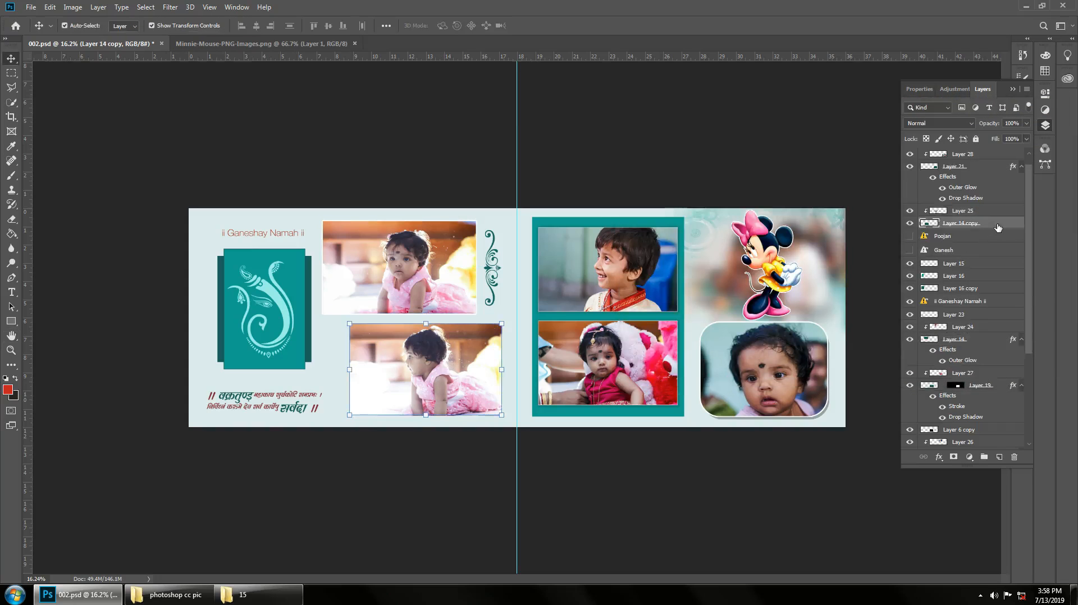
click(650, 306)
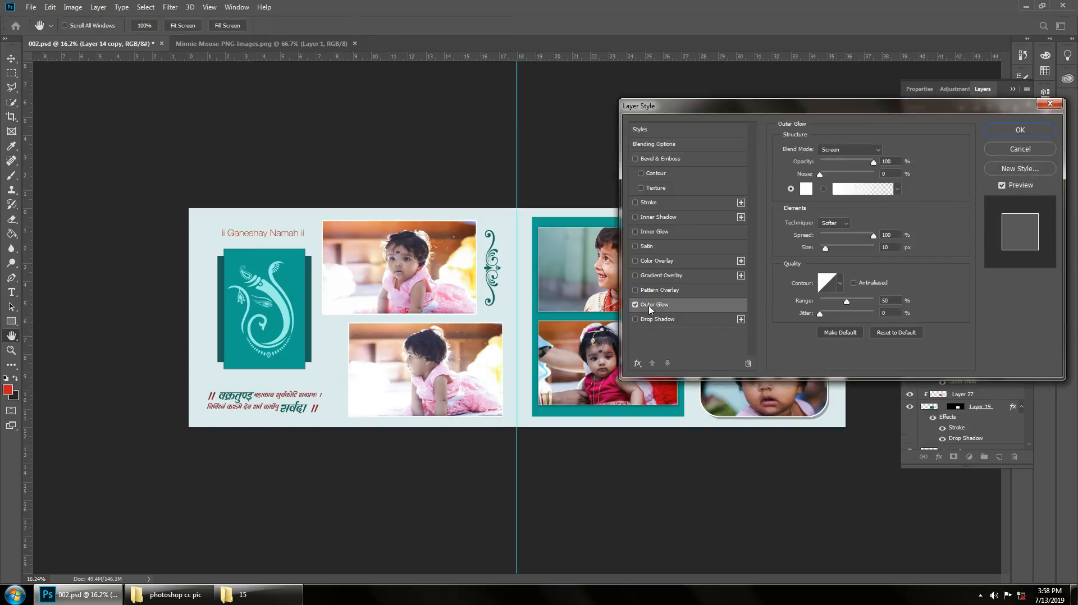
click(1037, 131)
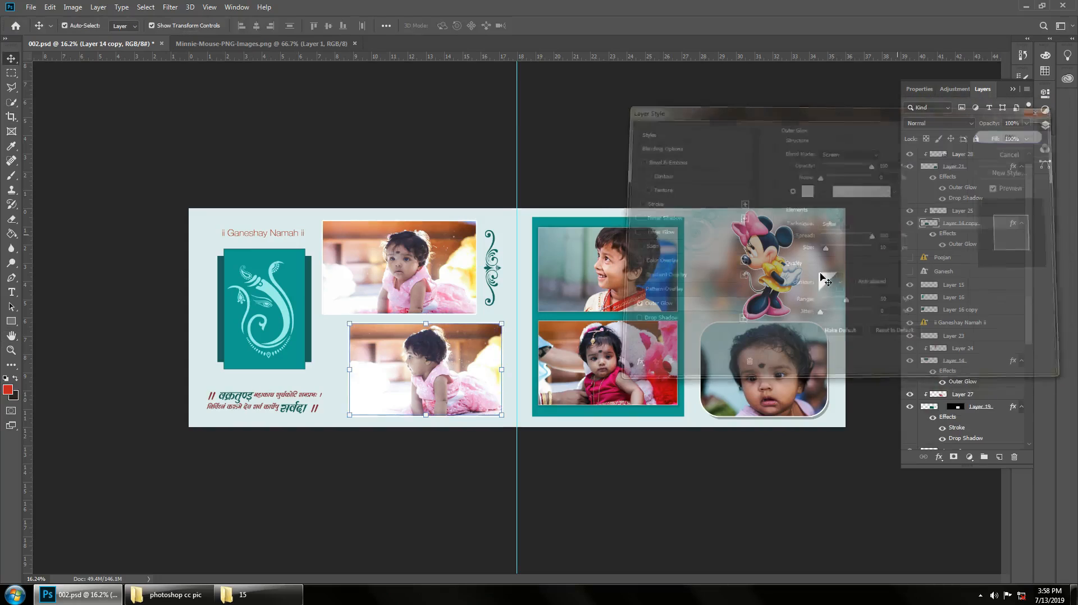
Add an Outer Glow with 100% opacity, 100% spread and 7 px size to the boy's photo frame on the teal panel
scroll(987, 393, down, 3)
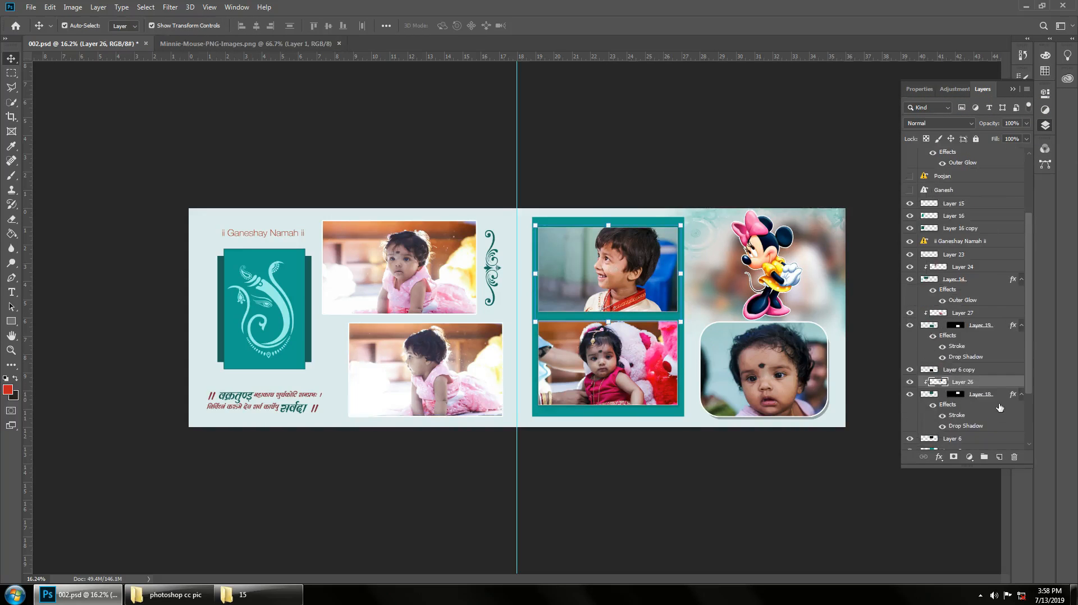
click(1002, 395)
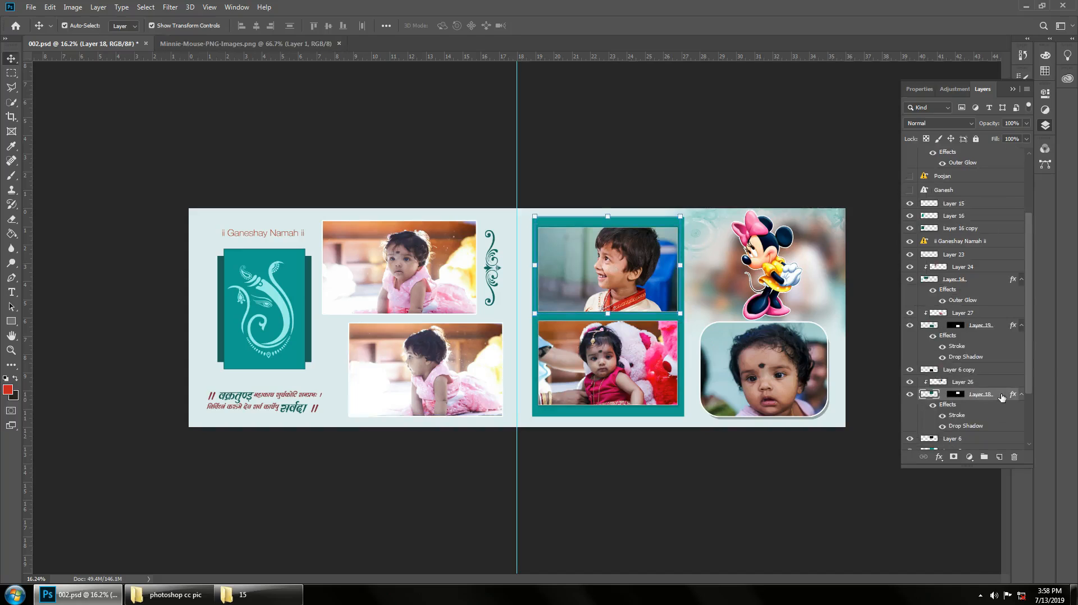
double_click(1002, 396)
click(662, 304)
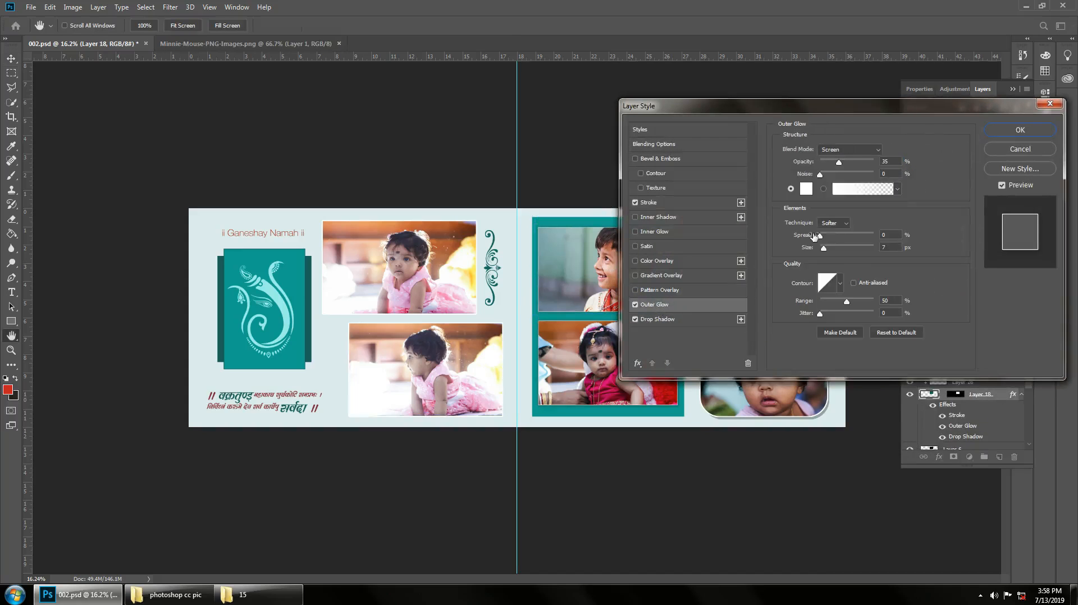
drag(839, 163, 874, 162)
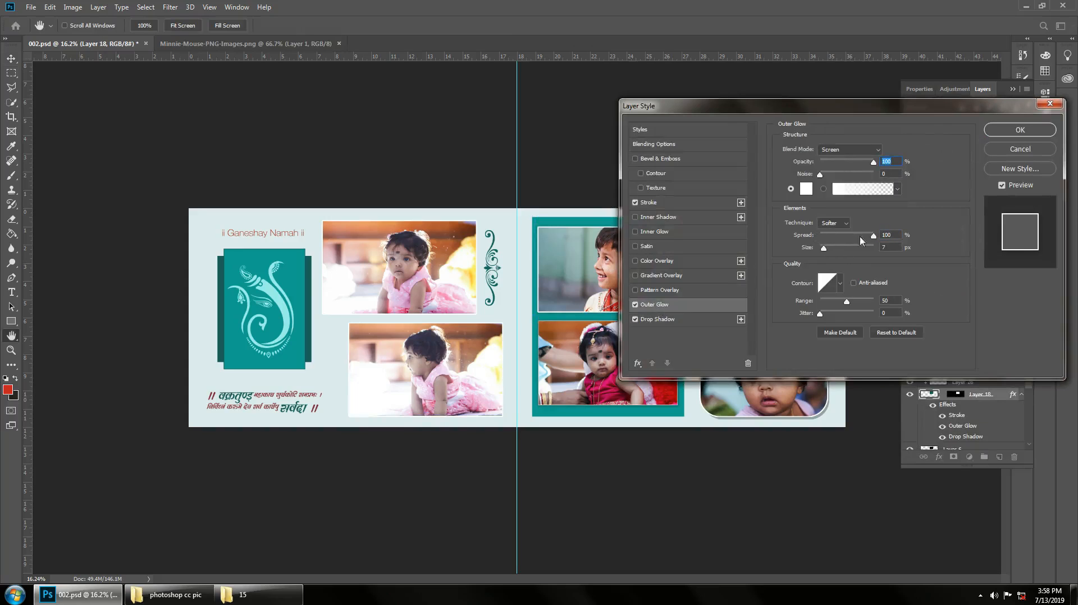
click(1020, 130)
Add an Outer Glow with 100% opacity, 100% spread and 7 px size to the lower photo frame on the teal panel
click(628, 366)
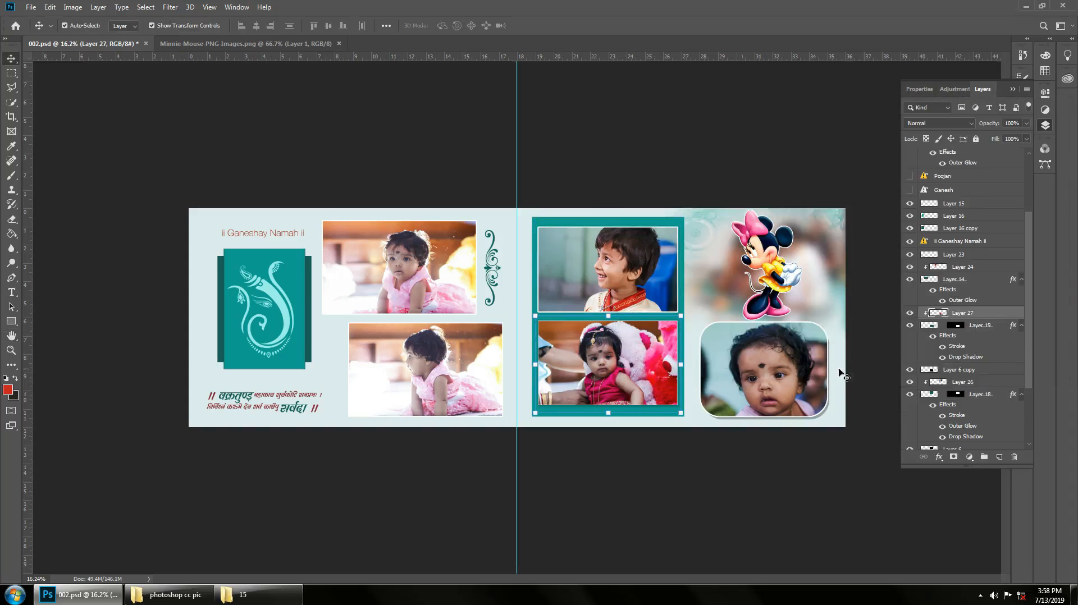
double_click(1002, 329)
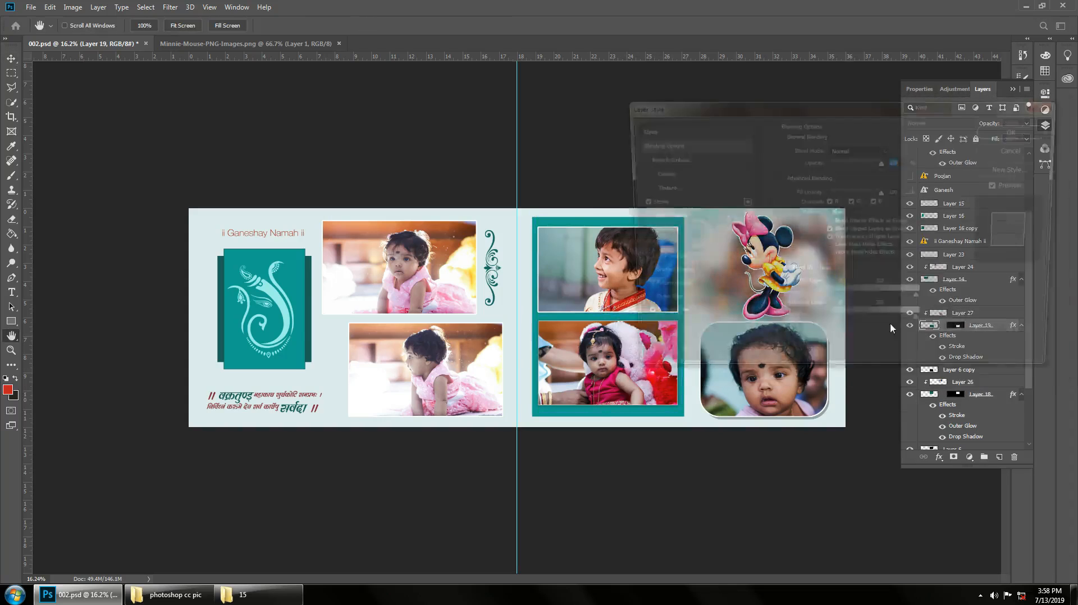
click(659, 305)
drag(819, 236, 921, 231)
drag(839, 163, 893, 162)
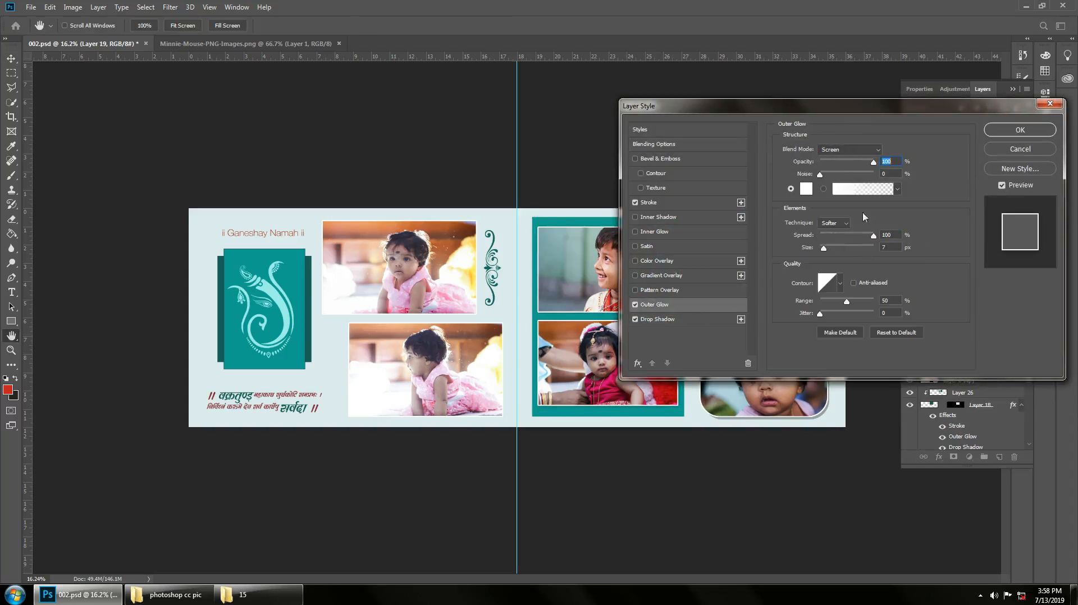
click(1019, 130)
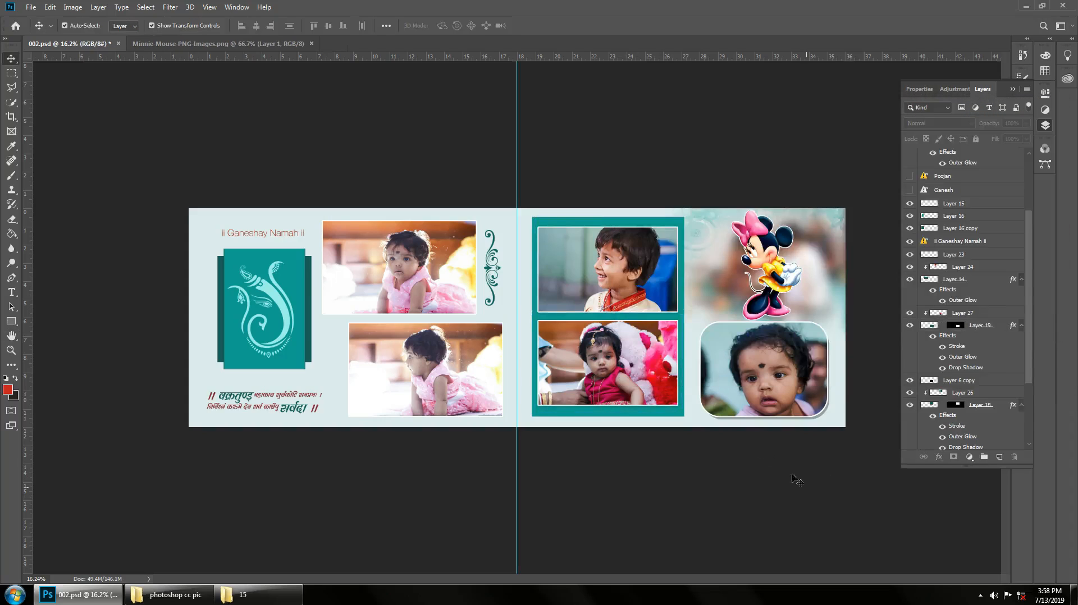
Save the spread as a JPEG named 5 in the final pic folder on drive G: with quality 12 and Progressive format
scroll(793, 479, down, 3)
scroll(639, 326, up, 5)
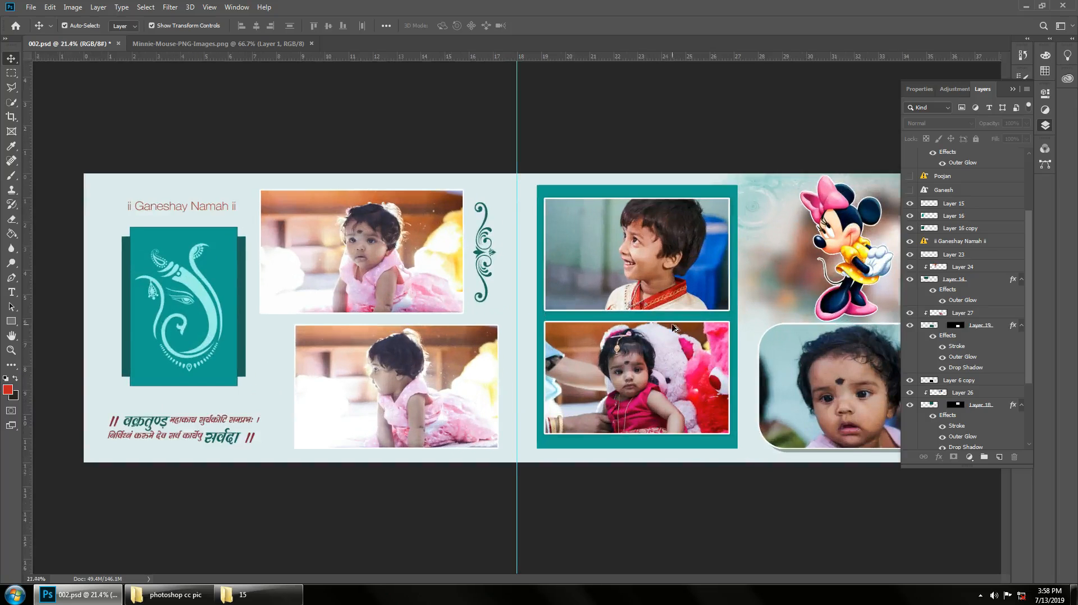
scroll(674, 327, down, 1)
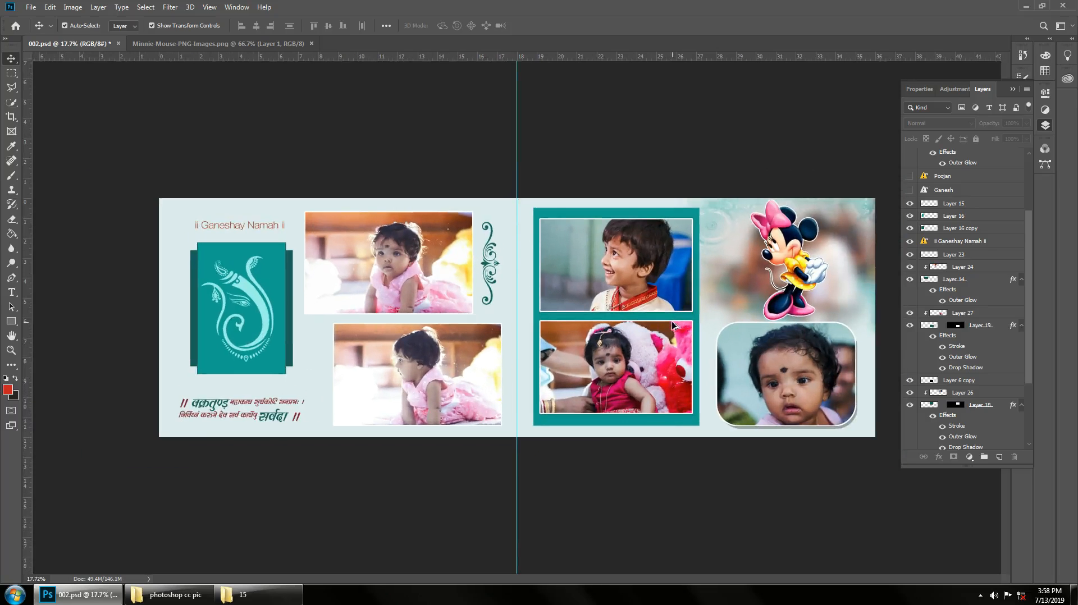
click(32, 8)
click(49, 133)
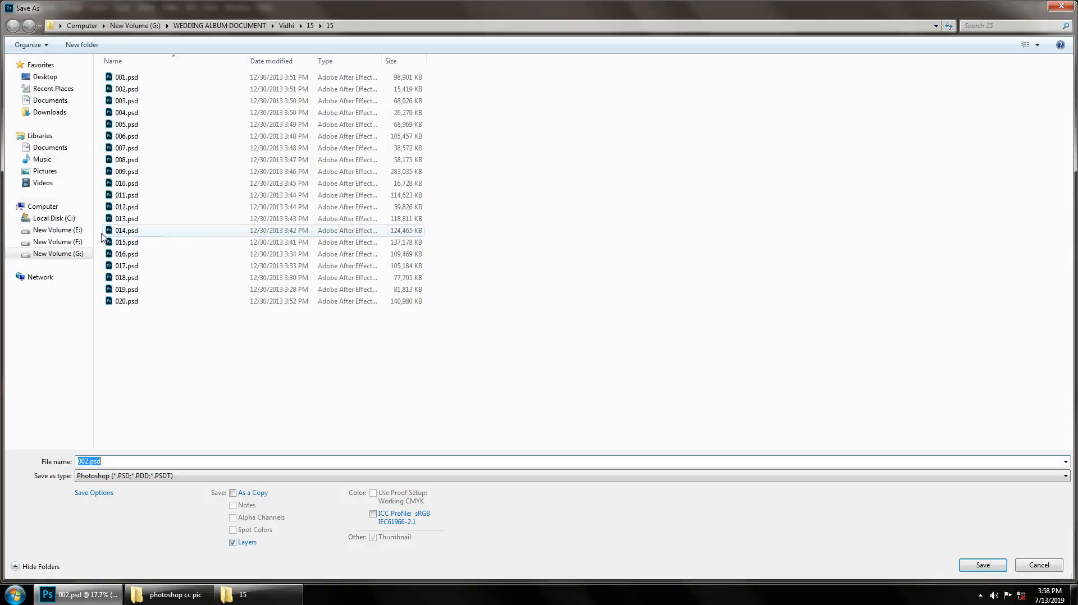
click(79, 256)
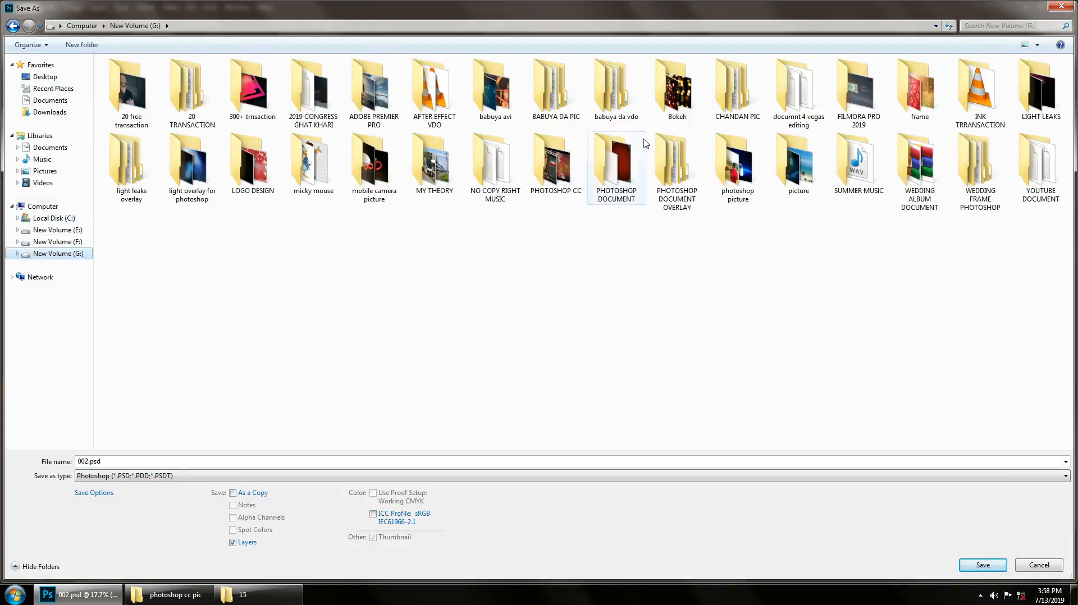
double_click(616, 93)
double_click(131, 89)
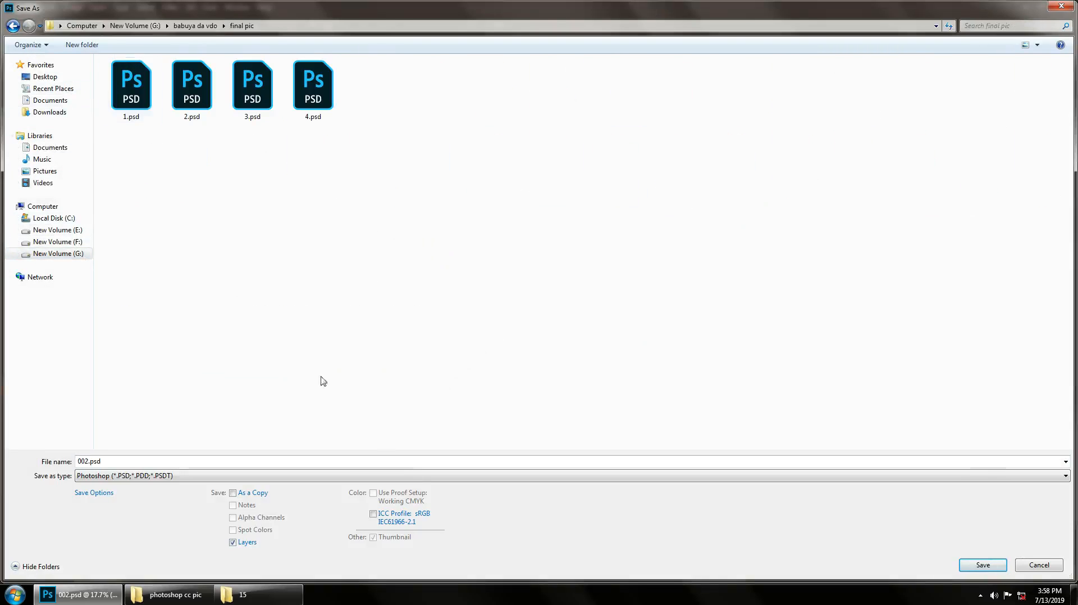
click(421, 479)
click(298, 366)
click(649, 464)
text(5)
key(Return)
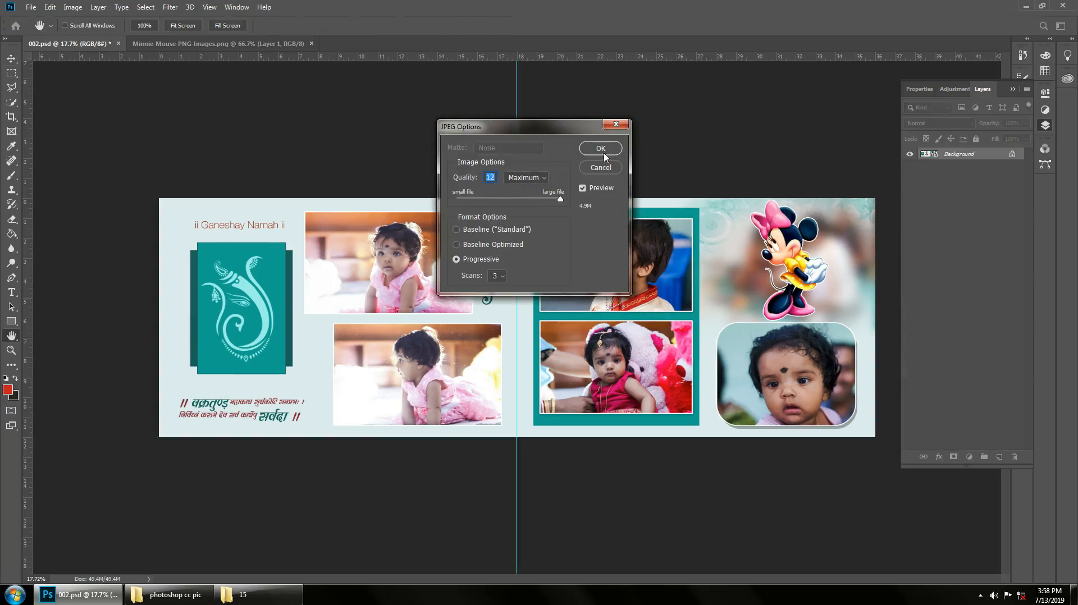
click(604, 156)
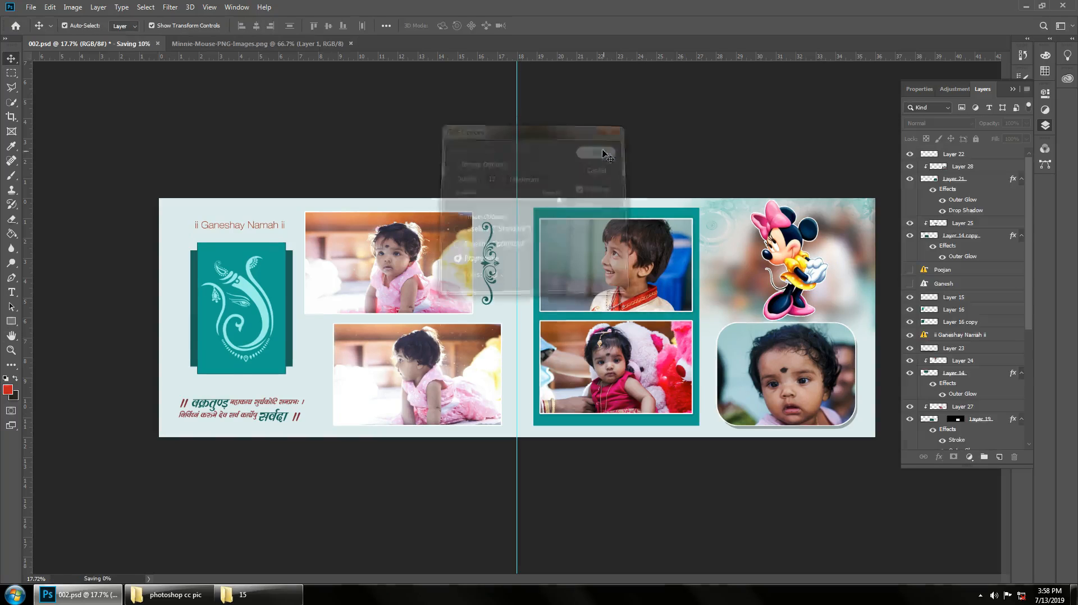
Save the layered spread as Photoshop file 5 in the same final pic folder with Maximize Compatibility enabled
click(31, 6)
click(54, 139)
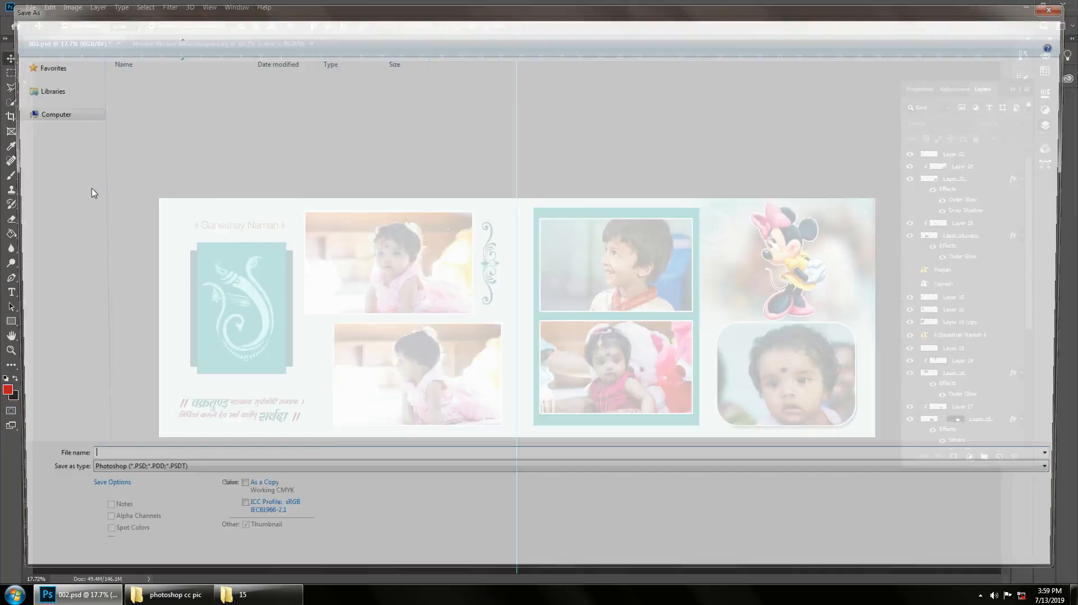
click(58, 254)
double_click(616, 90)
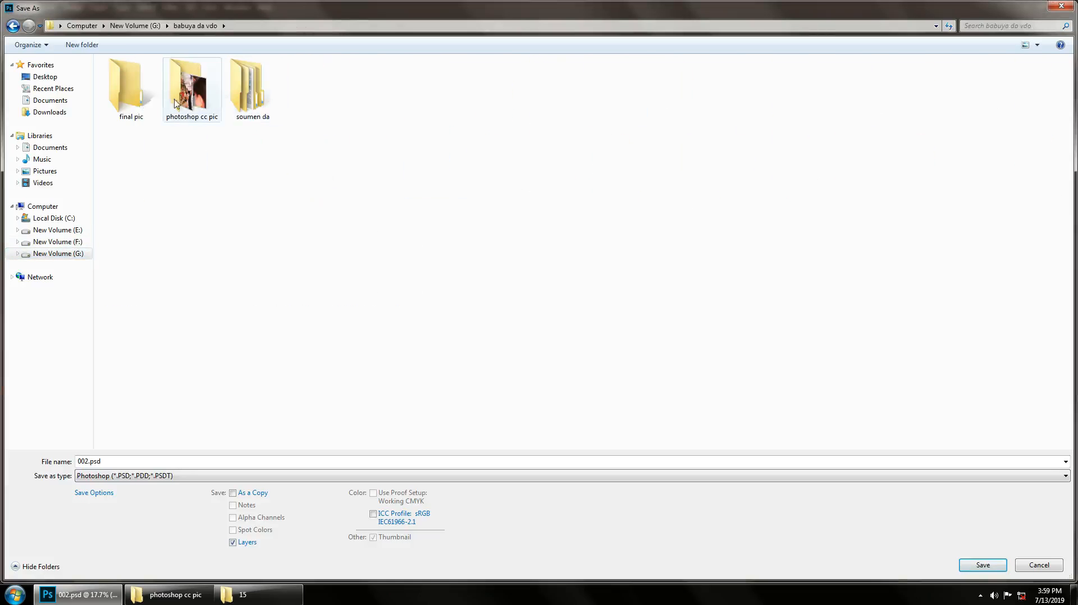
double_click(129, 88)
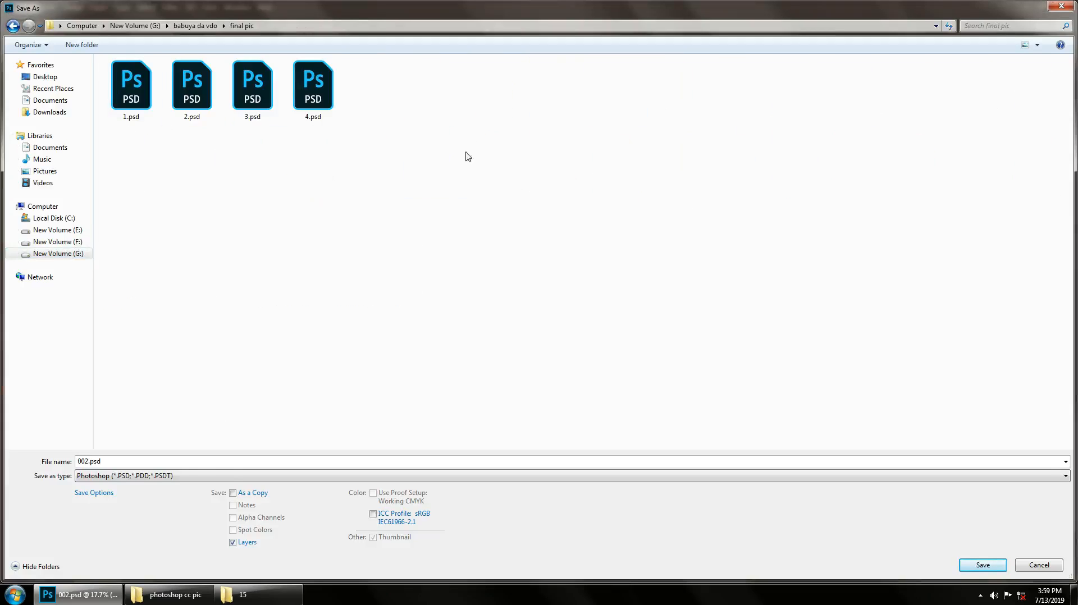
click(156, 459)
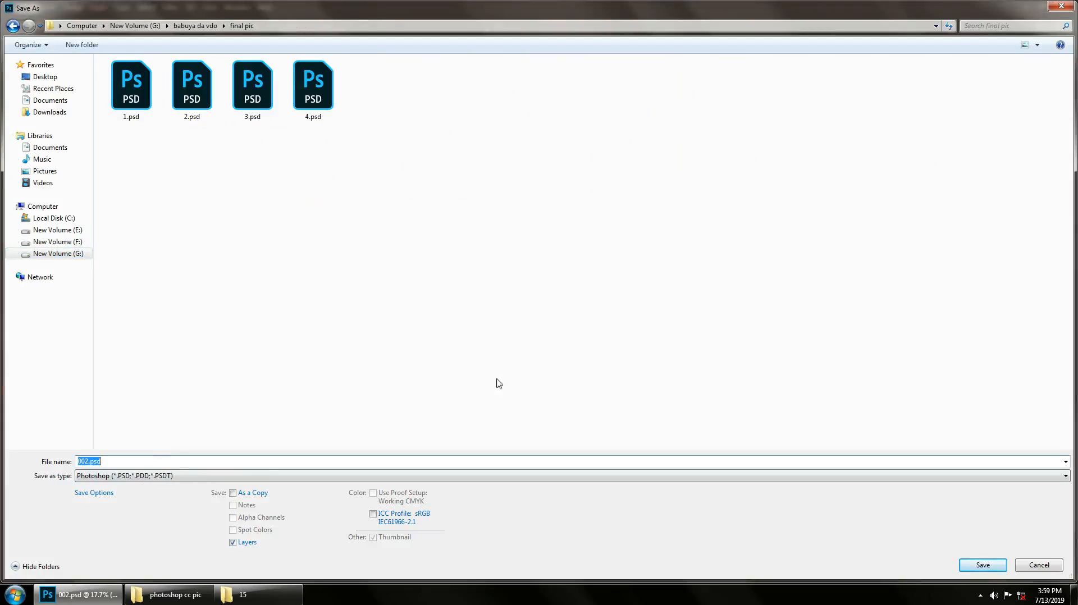
text(5)
key(Return)
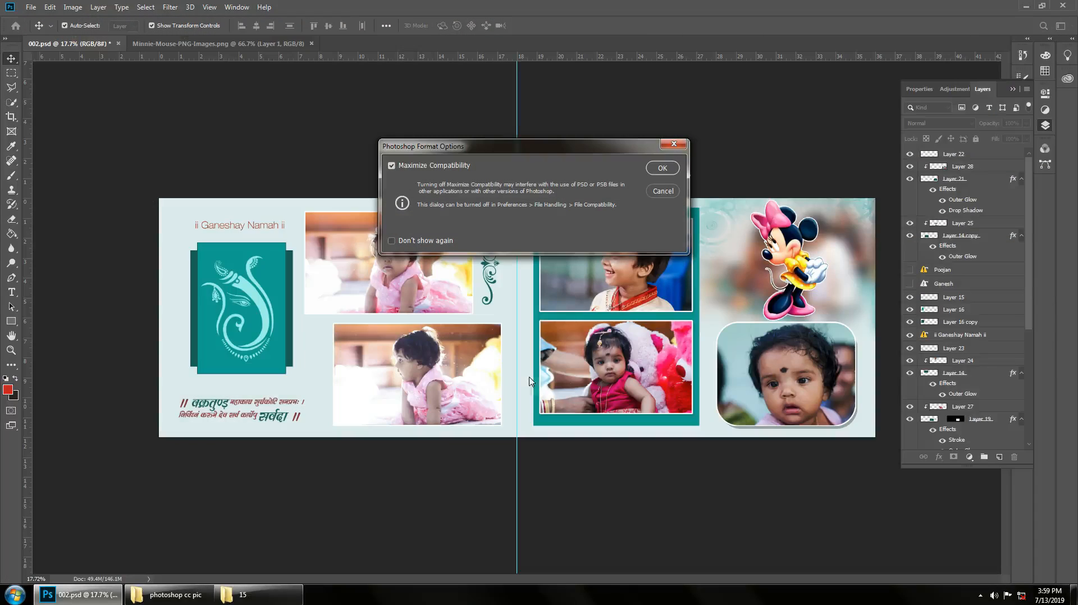
click(670, 170)
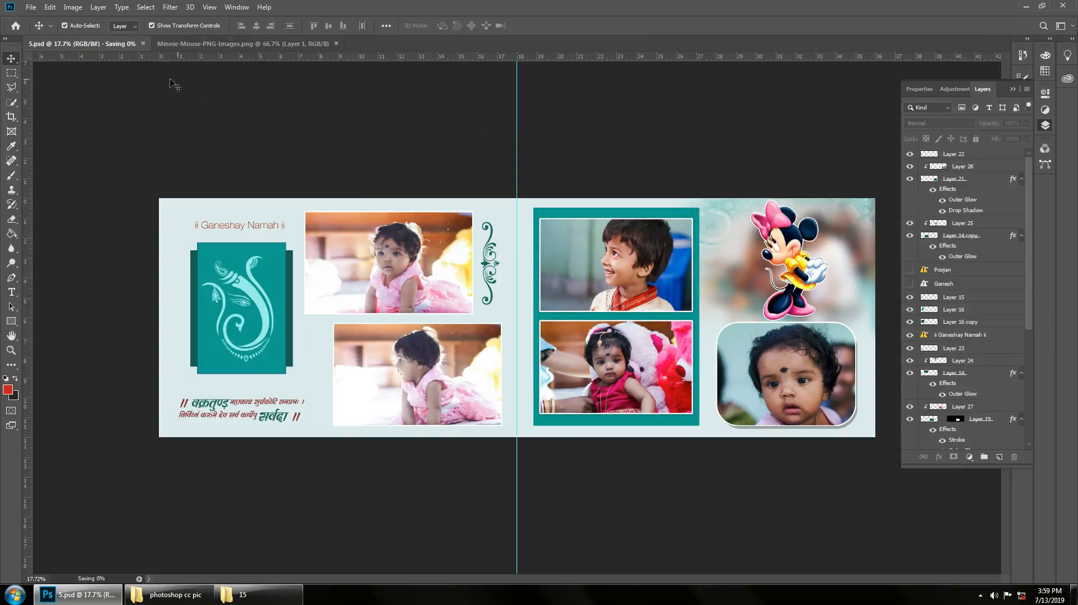
Close the 5.psd and Minnie-Mouse-PNG-Images.png documents and minimize Photoshop
click(107, 43)
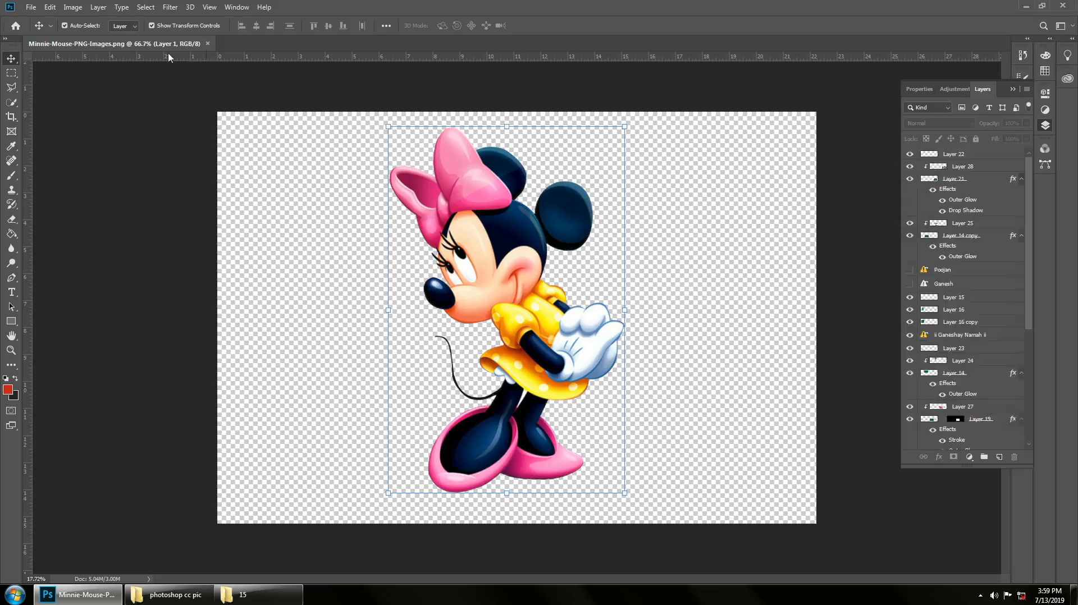
click(209, 44)
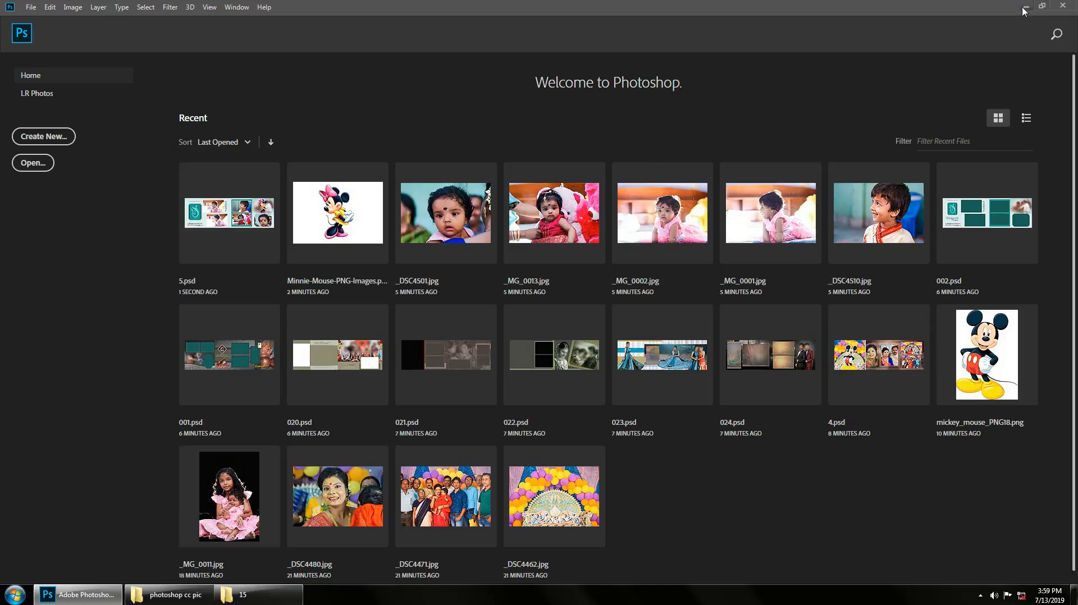
click(1025, 6)
Open the final pic folder on drive G: in Windows Explorer and show its files as extra large thumbnails
click(14, 594)
click(169, 450)
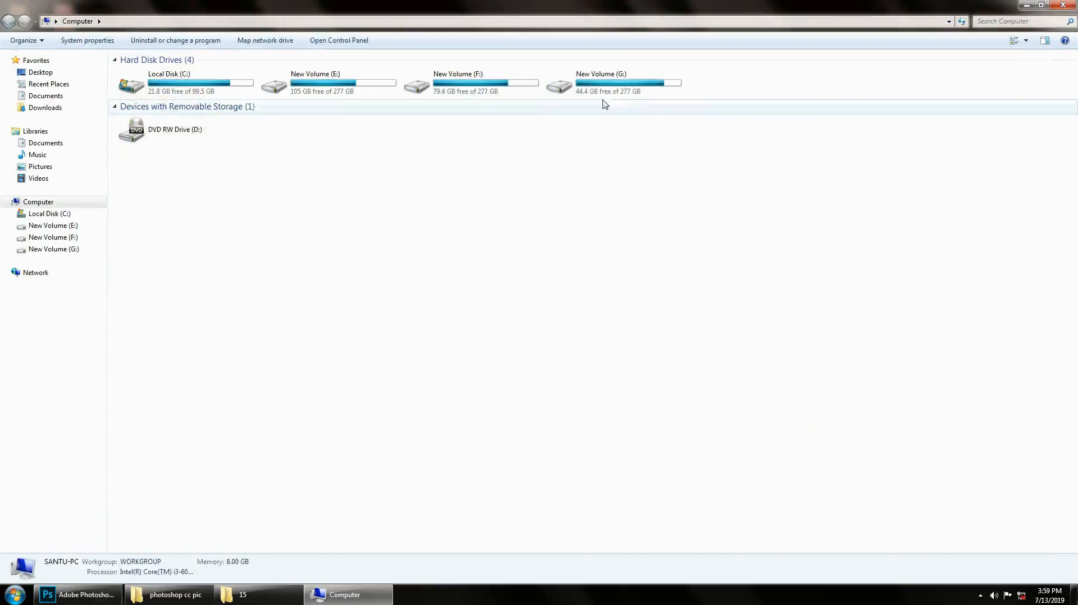
double_click(601, 99)
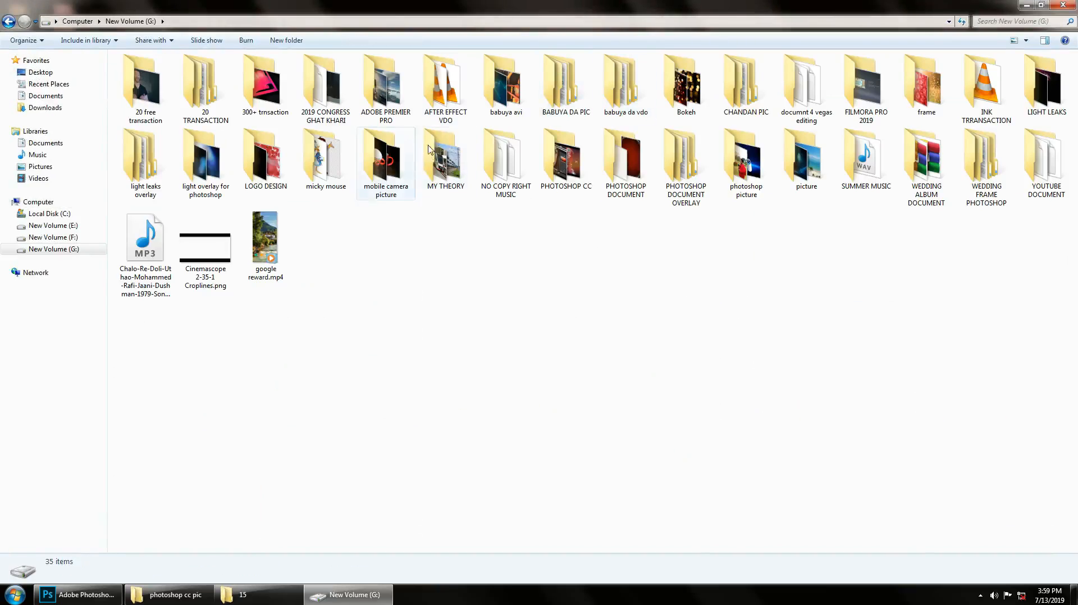
double_click(623, 84)
double_click(140, 85)
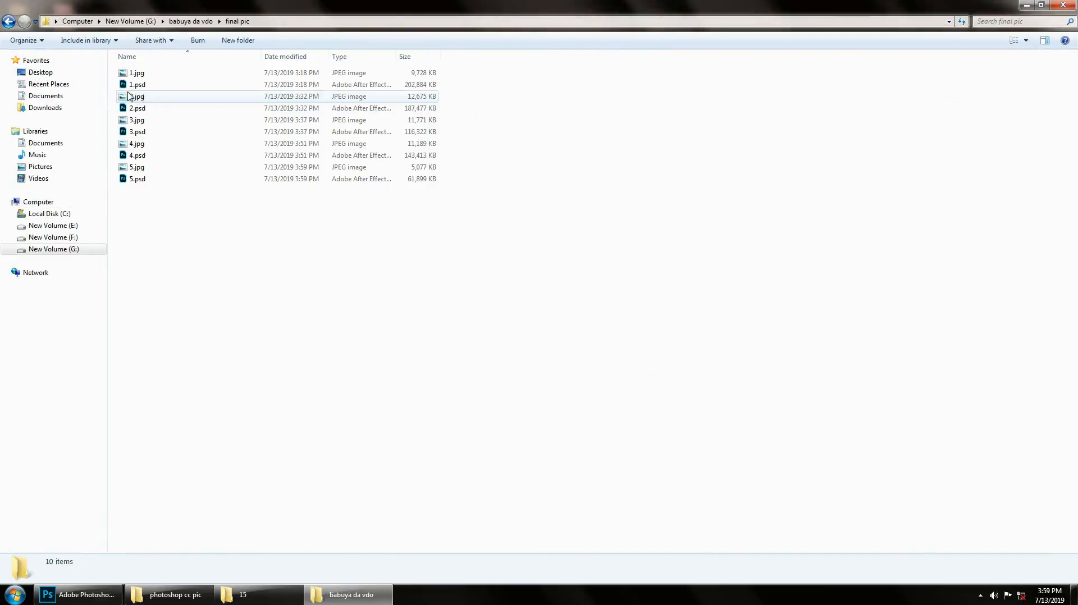
click(1026, 41)
click(1008, 12)
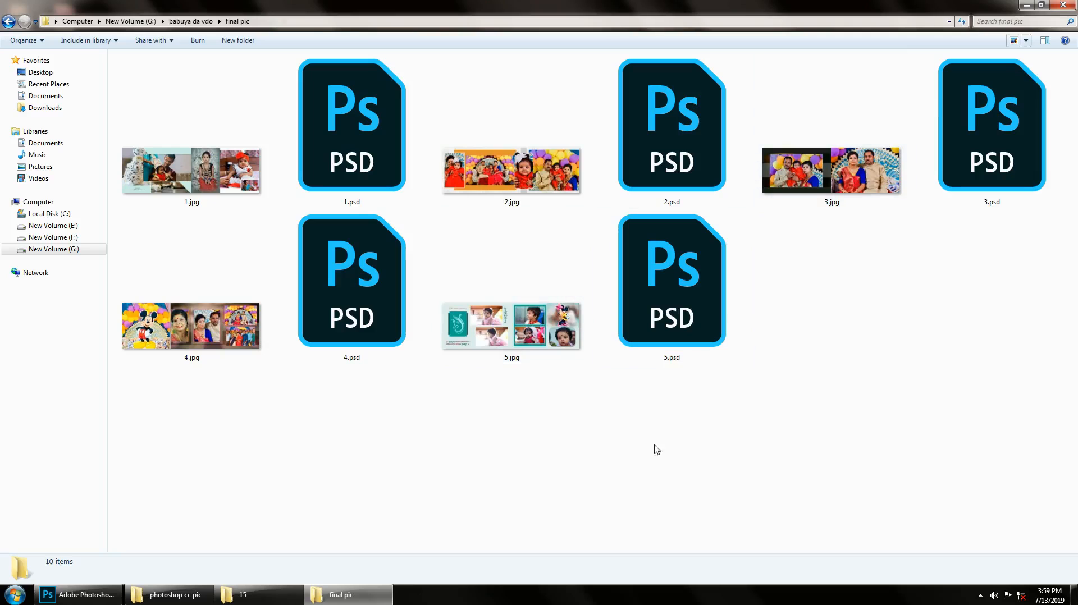
Open 5.jpg in Windows Photo Viewer and examine the photo frames and Minnie Mouse on both pages up close
double_click(539, 335)
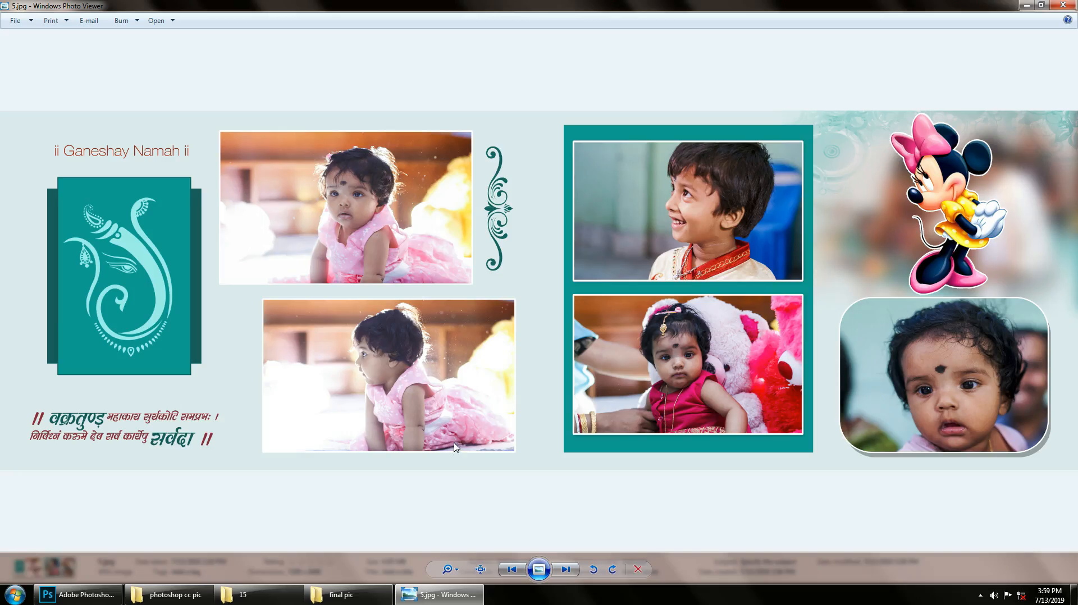
scroll(145, 321, up, 5)
drag(126, 354, 227, 356)
scroll(242, 309, down, 5)
scroll(966, 222, up, 3)
drag(907, 267, 858, 267)
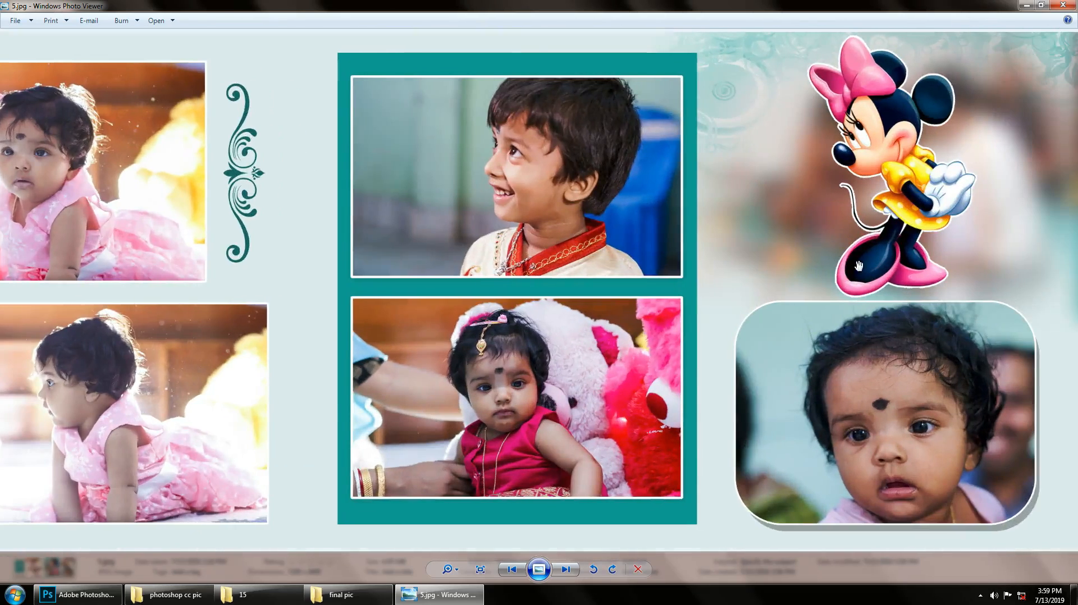
scroll(864, 270, down, 3)
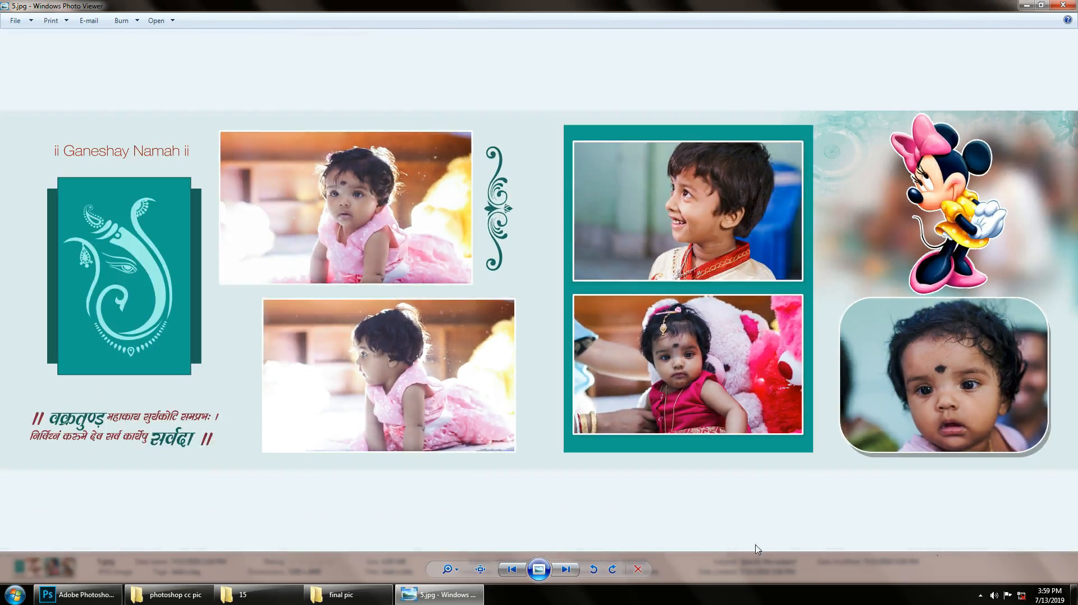
click(980, 595)
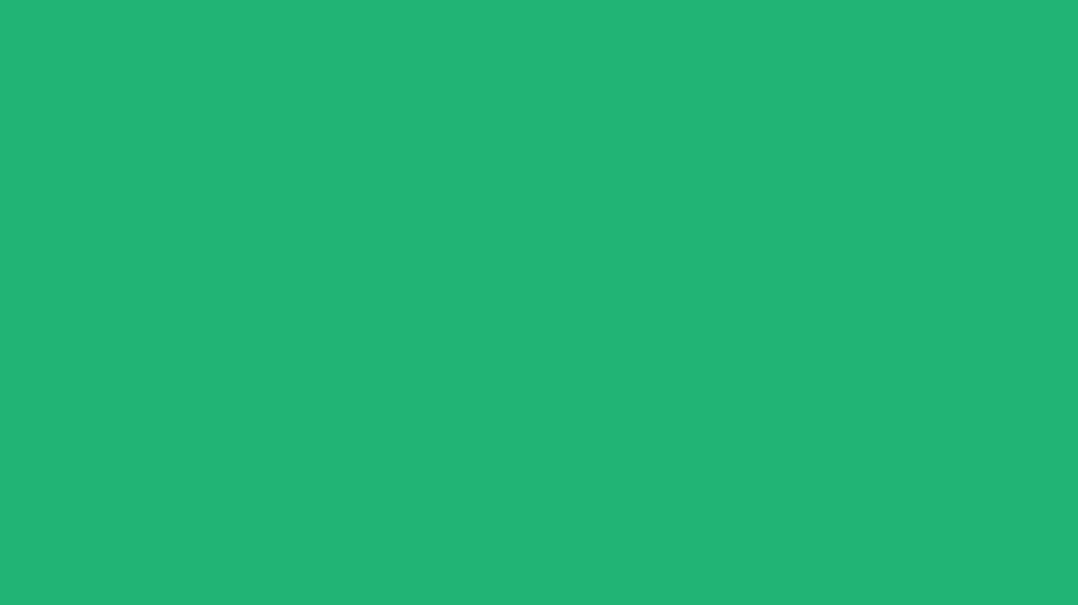